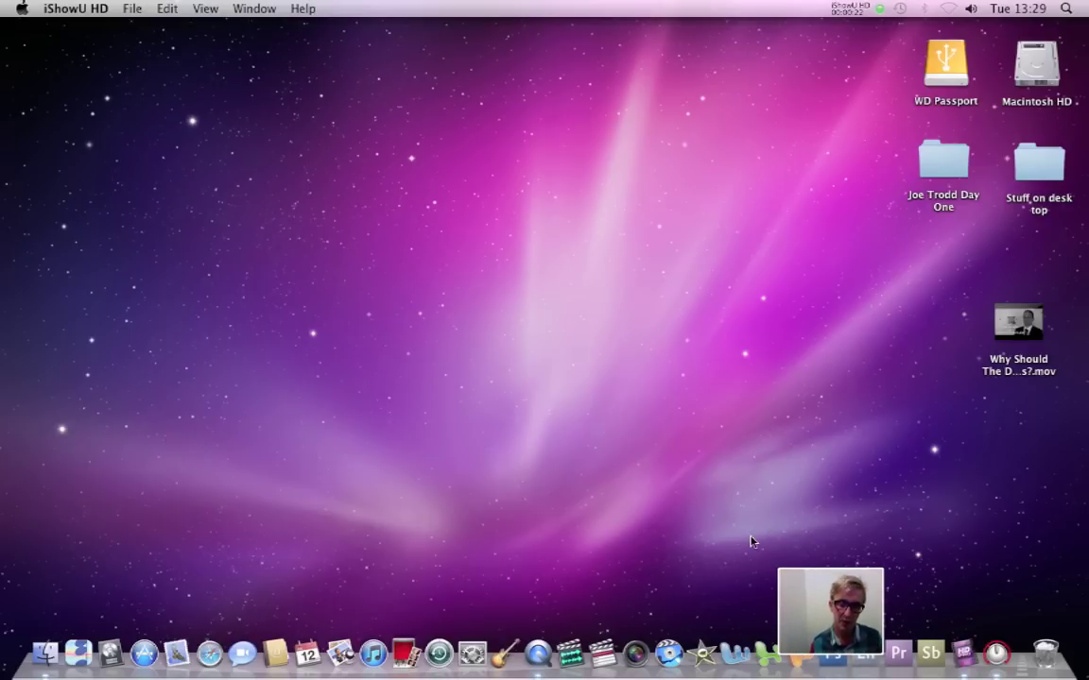
Step: Bring Finder to the front and turn on automatic Dock hiding with Option-Command-D
{"action": "left_click", "coordinate": [600, 322]}
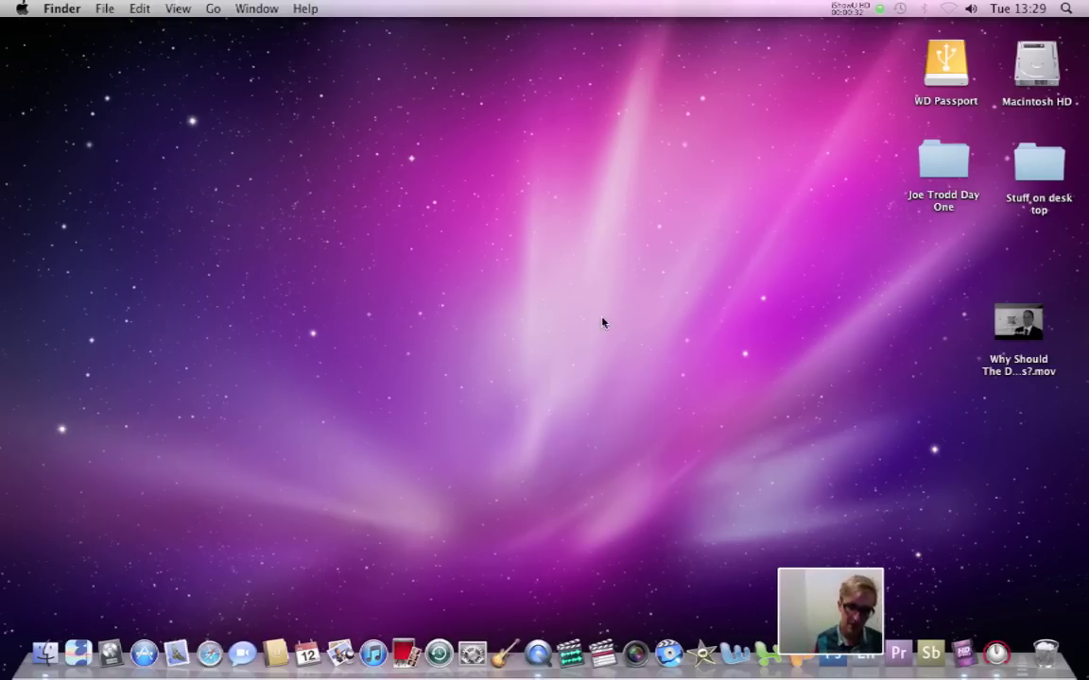
{"action": "key", "text": "alt+super+d"}
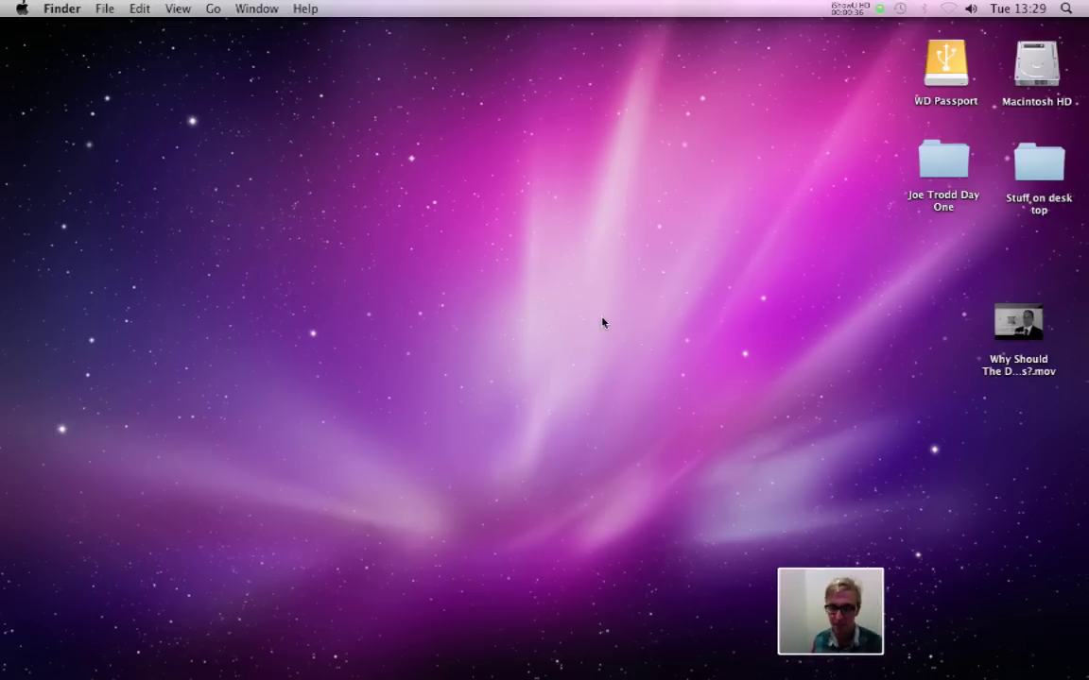
{"action": "mouse_move", "coordinate": [610, 676]}
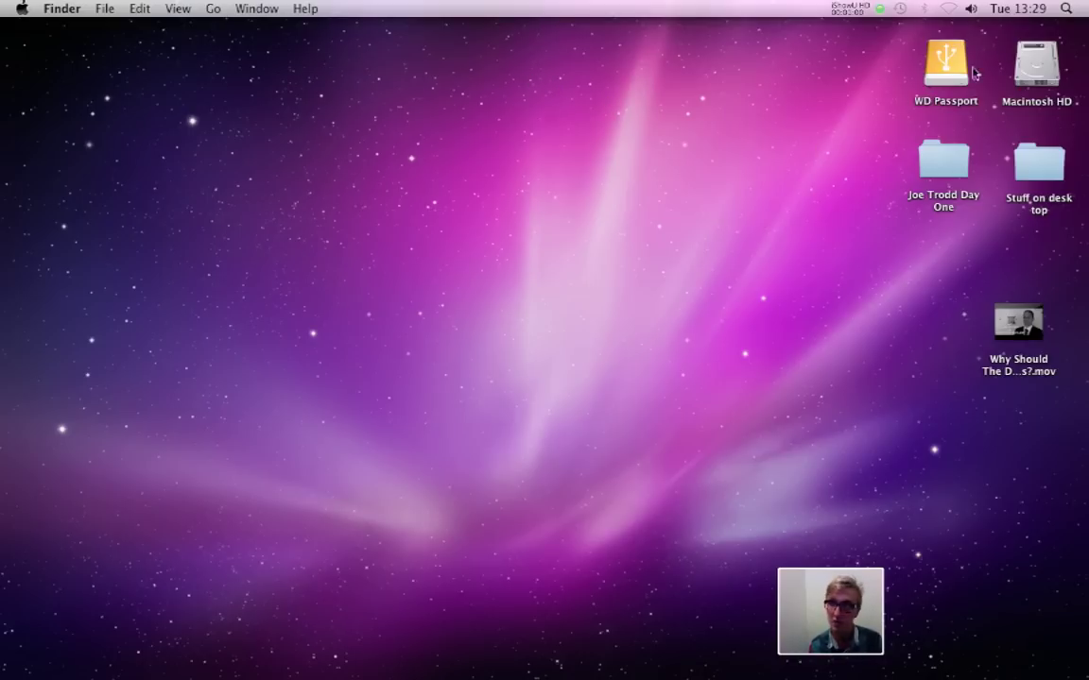
Step: Open Macintosh HD and go to the home folder's Movies folder
{"action": "left_click", "coordinate": [1046, 75]}
{"action": "double_click", "coordinate": [1045, 75]}
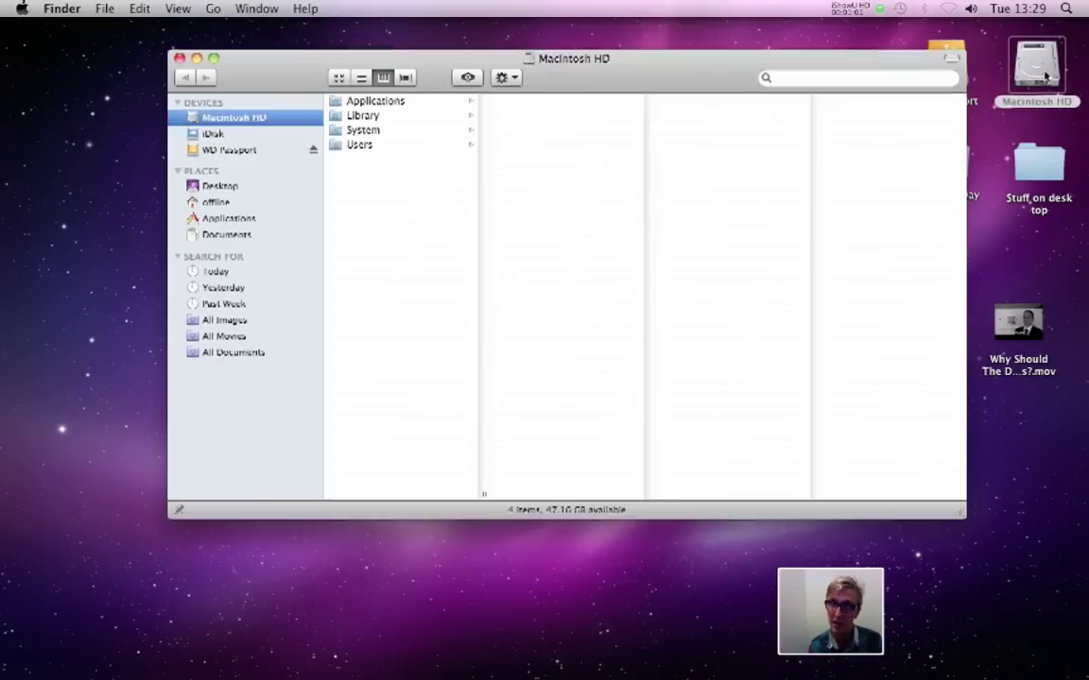
{"action": "left_click", "coordinate": [222, 202]}
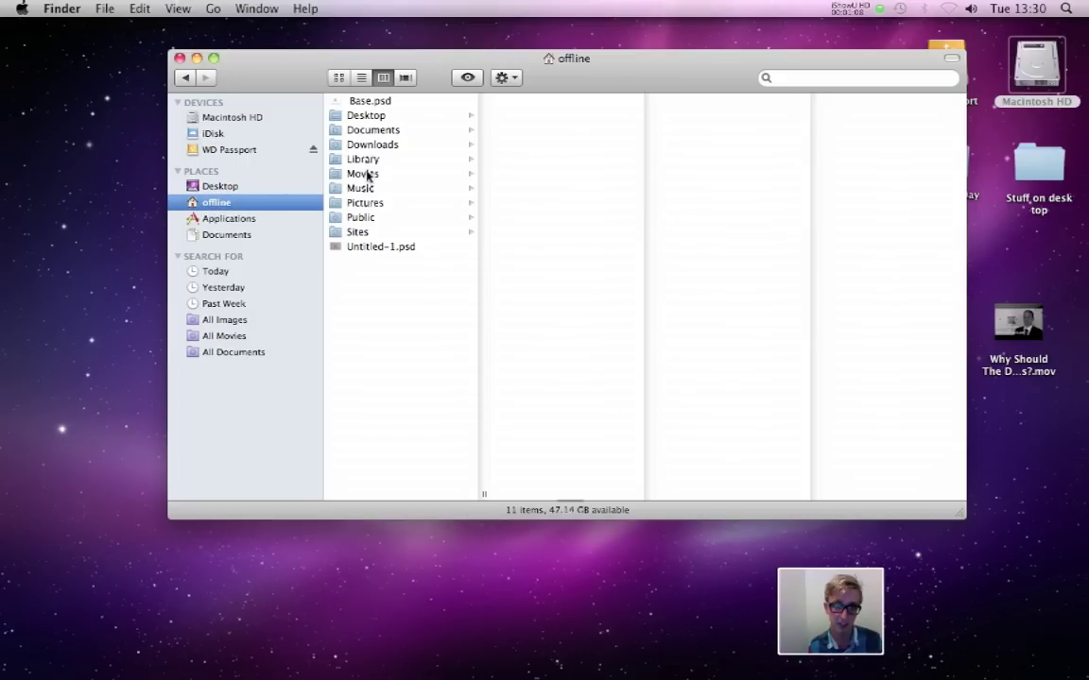
{"action": "left_click", "coordinate": [363, 174]}
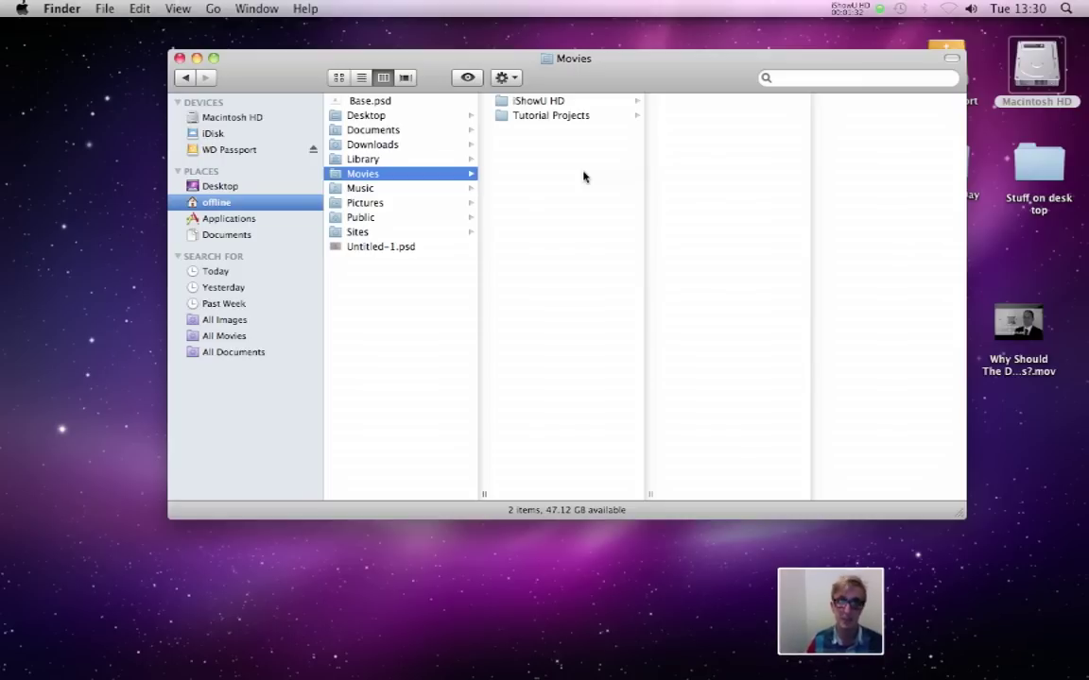
Step: Create a new folder in Movies named 'Getting Started' from the gear menu
{"action": "left_click", "coordinate": [508, 79]}
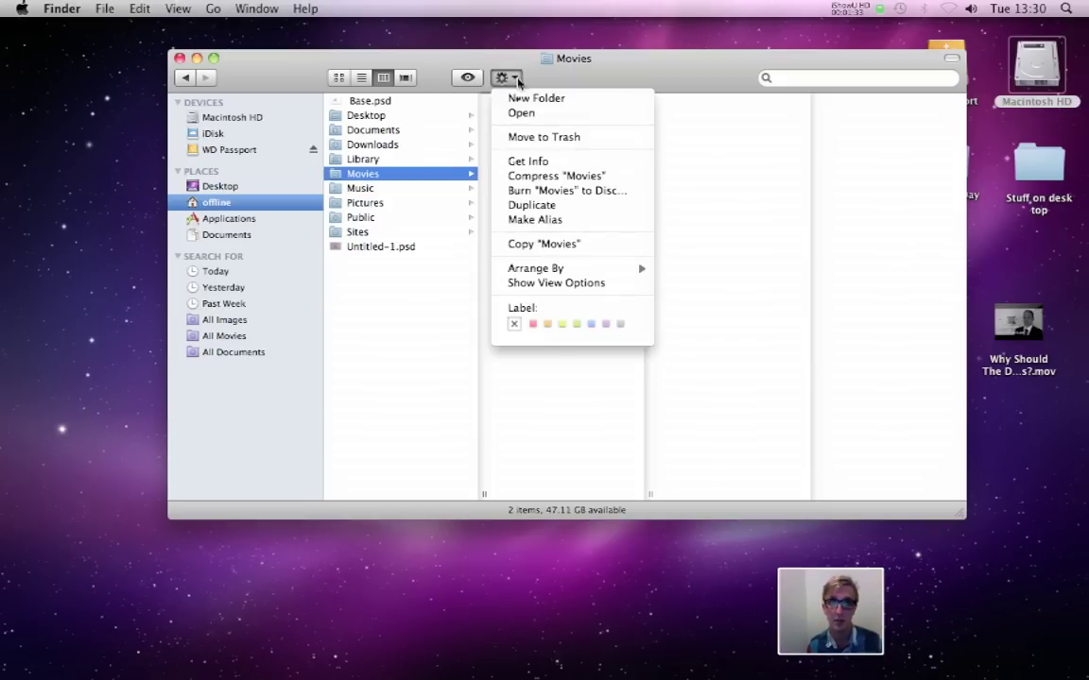
{"action": "left_click", "coordinate": [518, 83]}
{"action": "left_click", "coordinate": [518, 83]}
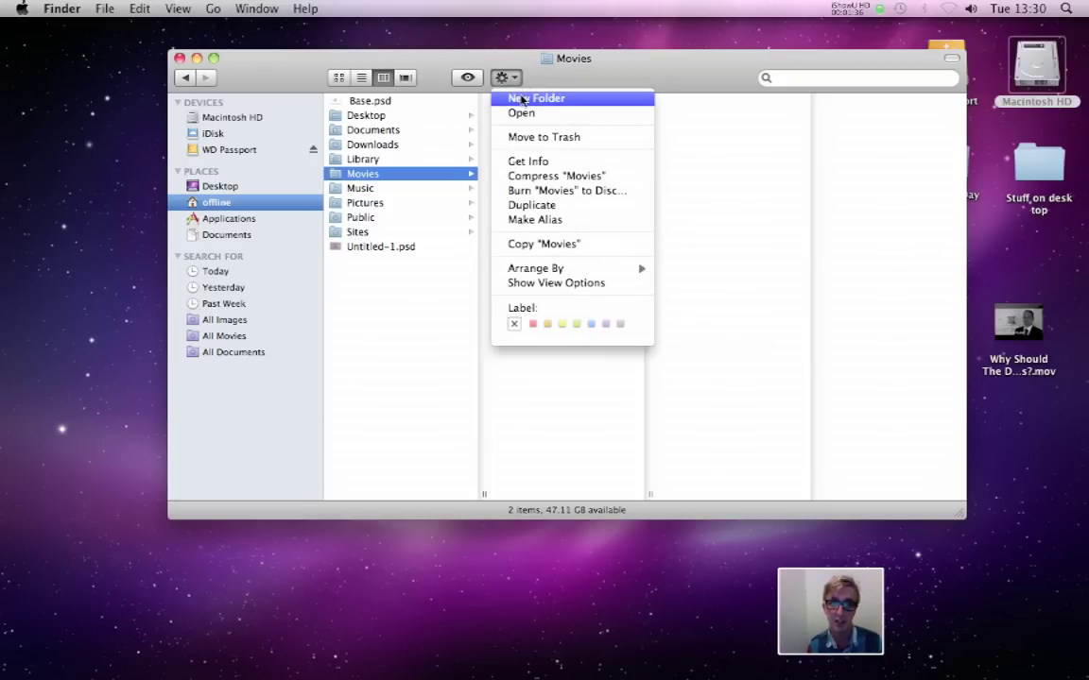
{"action": "left_click", "coordinate": [522, 100]}
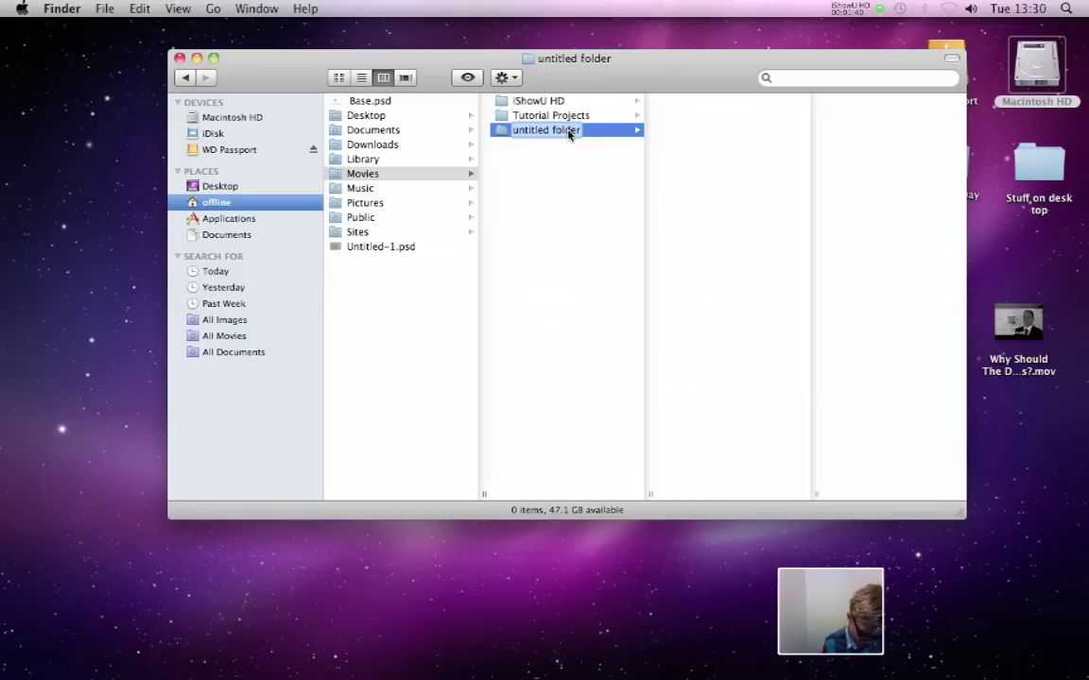
{"action": "type", "text": "Getting Sta"}
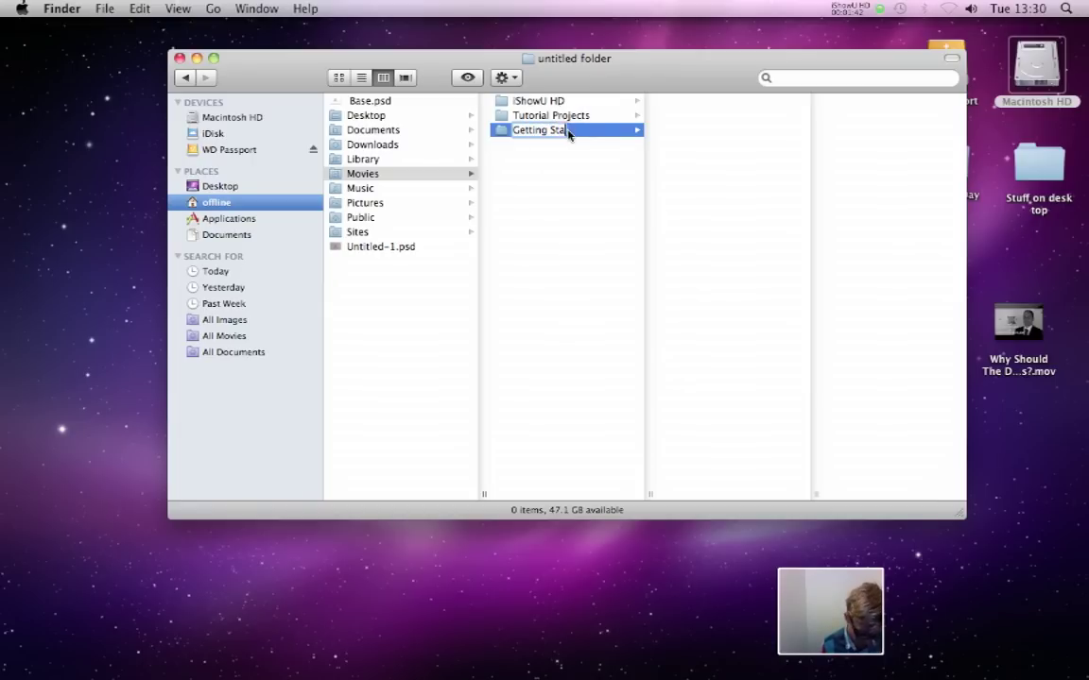
{"action": "type", "text": "rted"}
{"action": "left_click", "coordinate": [542, 209]}
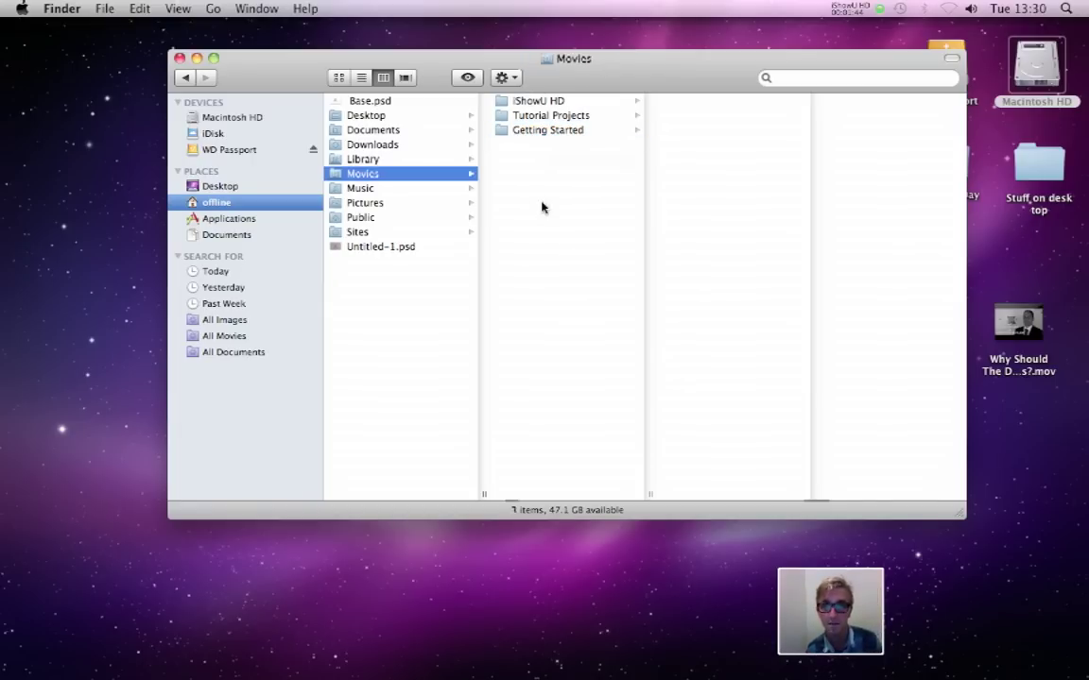
{"action": "left_click", "coordinate": [543, 133]}
Step: Move the Finder window aside and open 'Why Should The Devil Have All The Best Tunes?.mov' in QuickTime Player
{"action": "left_click_drag", "start_coordinate": [619, 74], "coordinate": [542, 85]}
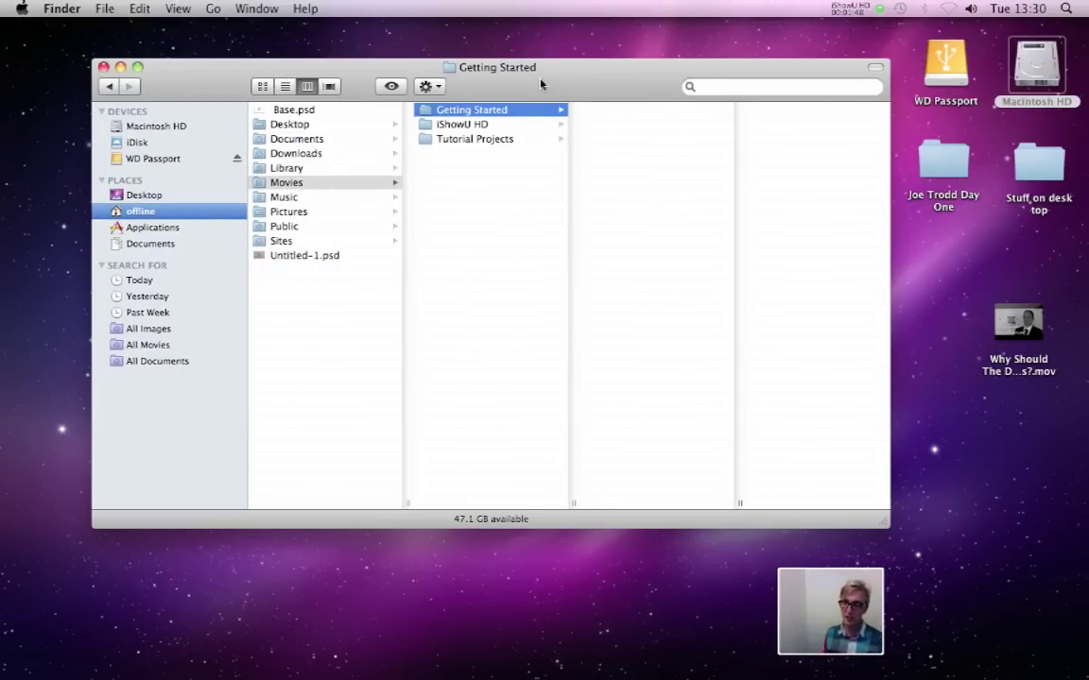
{"action": "left_click_drag", "start_coordinate": [585, 89], "coordinate": [505, 60]}
{"action": "left_click", "coordinate": [950, 390]}
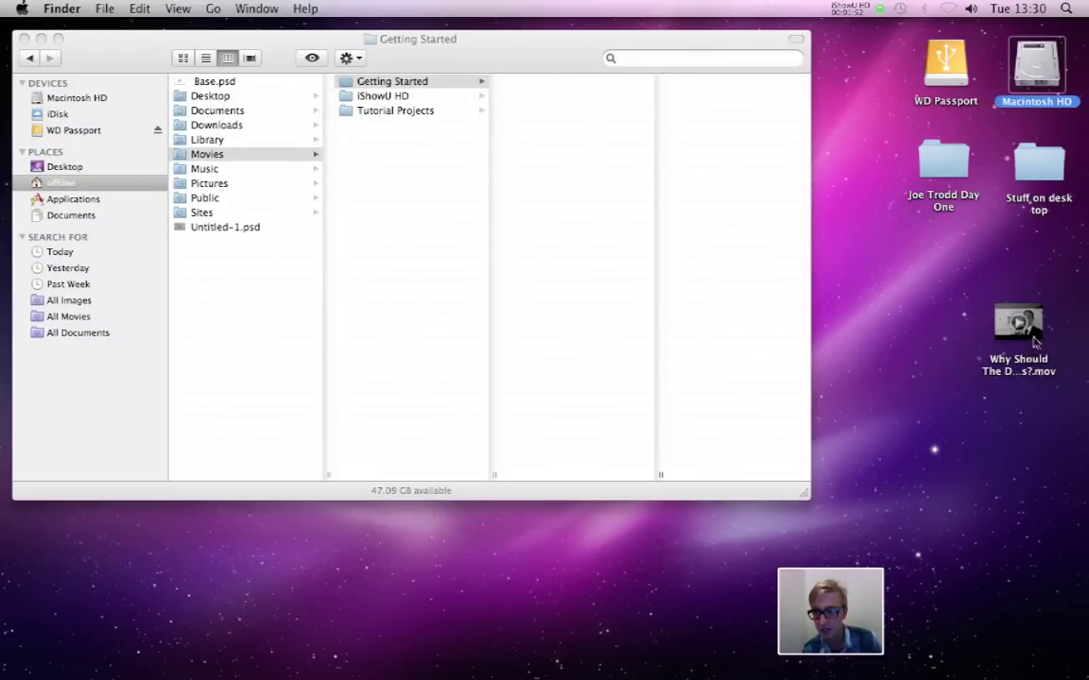
{"action": "left_click_drag", "start_coordinate": [1036, 342], "coordinate": [905, 291]}
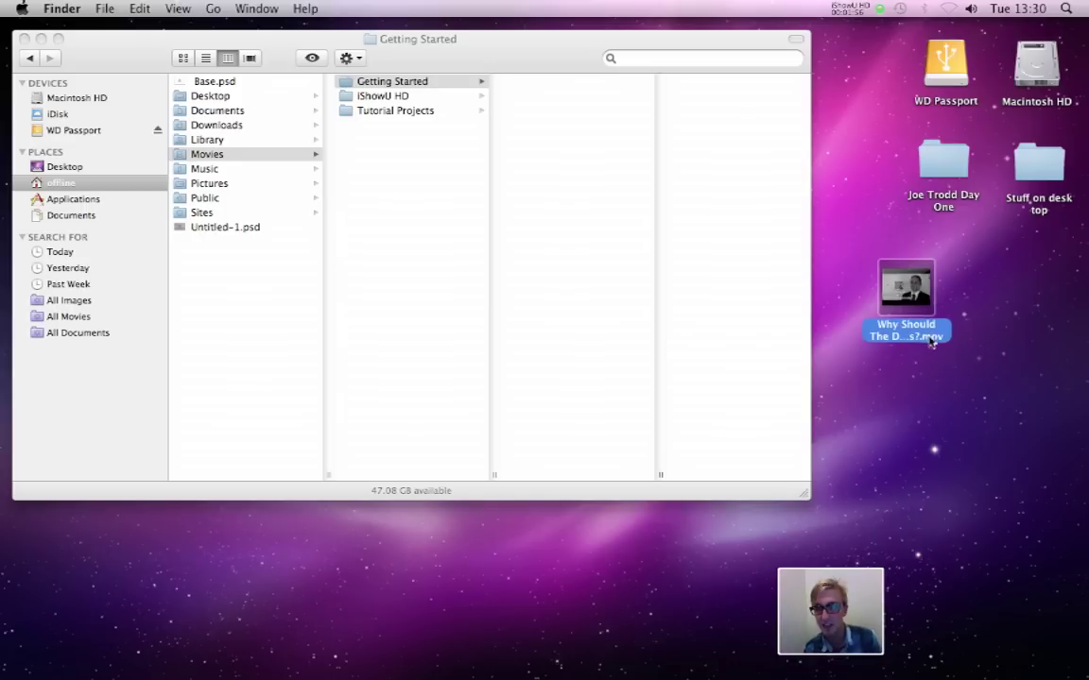
{"action": "mouse_move", "coordinate": [903, 299]}
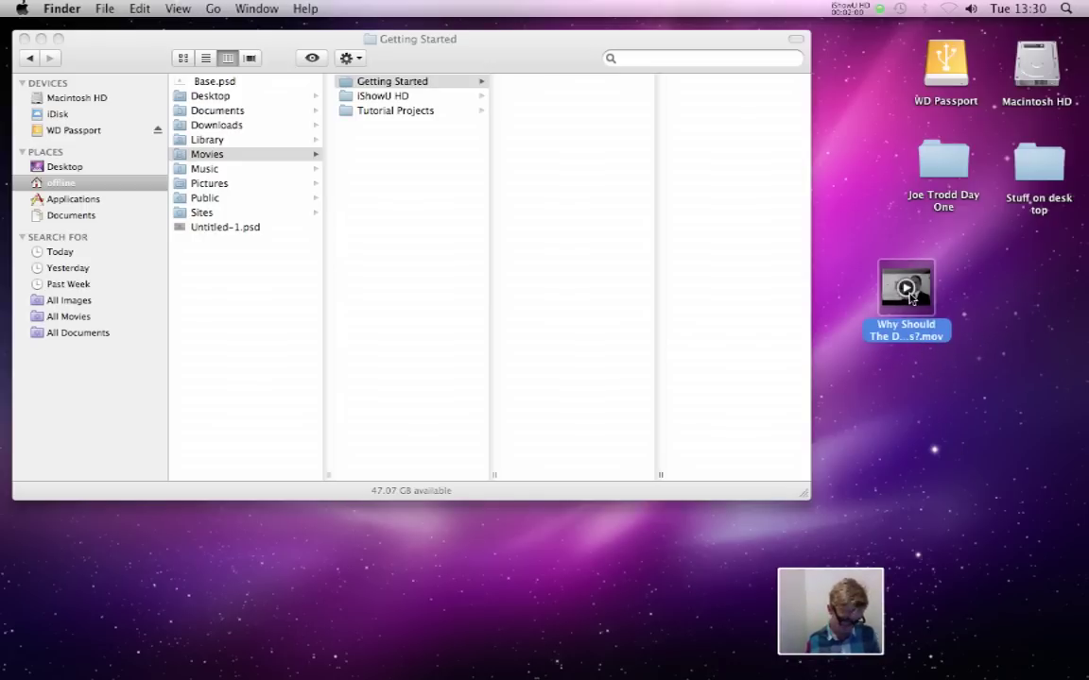
{"action": "right_click", "coordinate": [906, 289]}
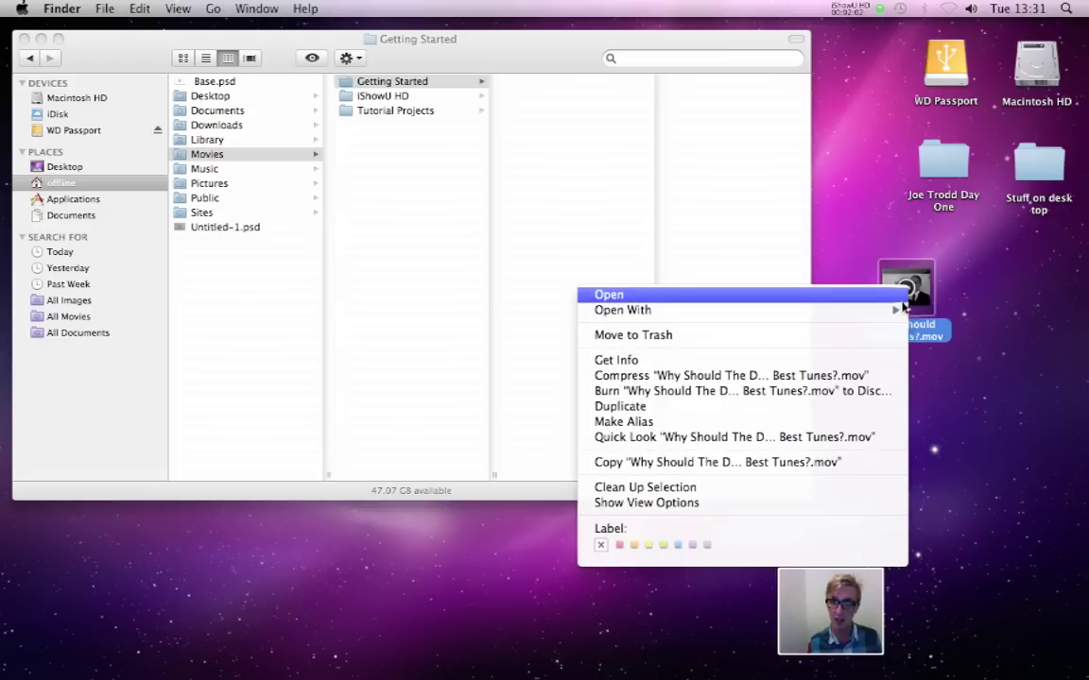
{"action": "mouse_move", "coordinate": [898, 309]}
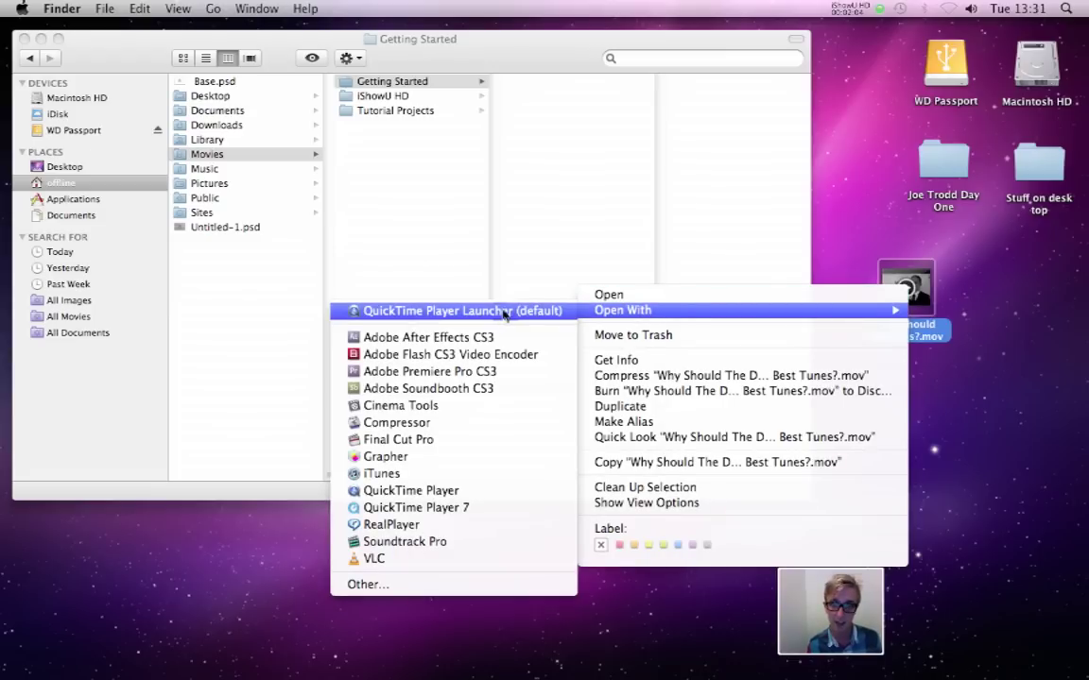
{"action": "left_click", "coordinate": [463, 311]}
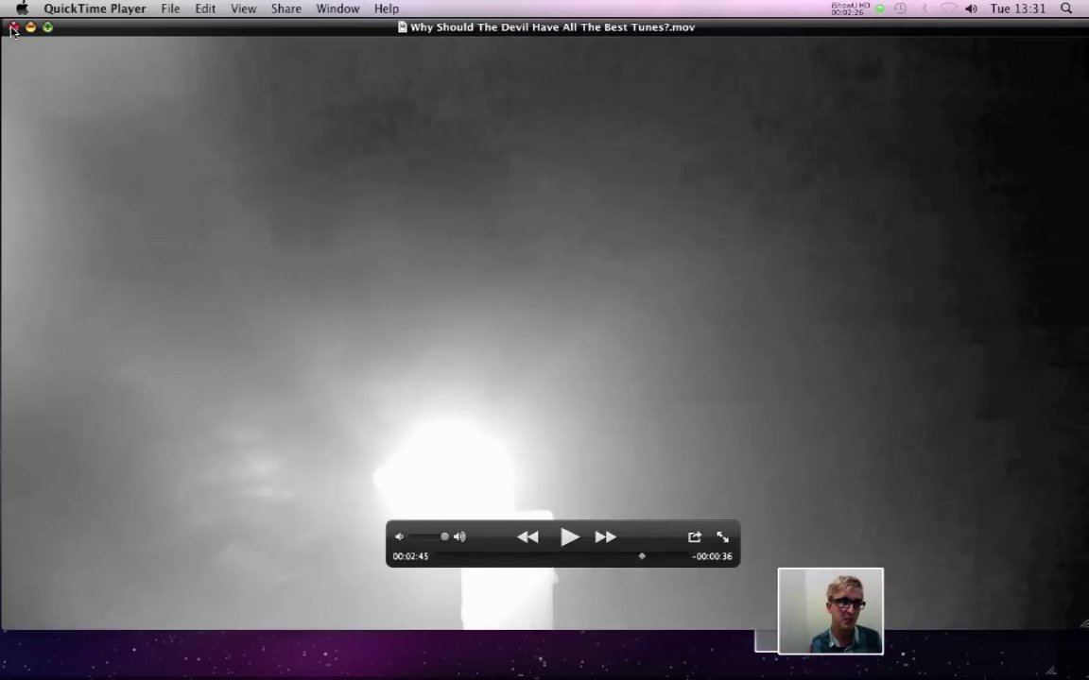
Step: Close the QuickTime movie, drag the desktop .mov into Getting Started, and close Finder's window
{"action": "left_click", "coordinate": [15, 27]}
{"action": "left_click", "coordinate": [883, 298]}
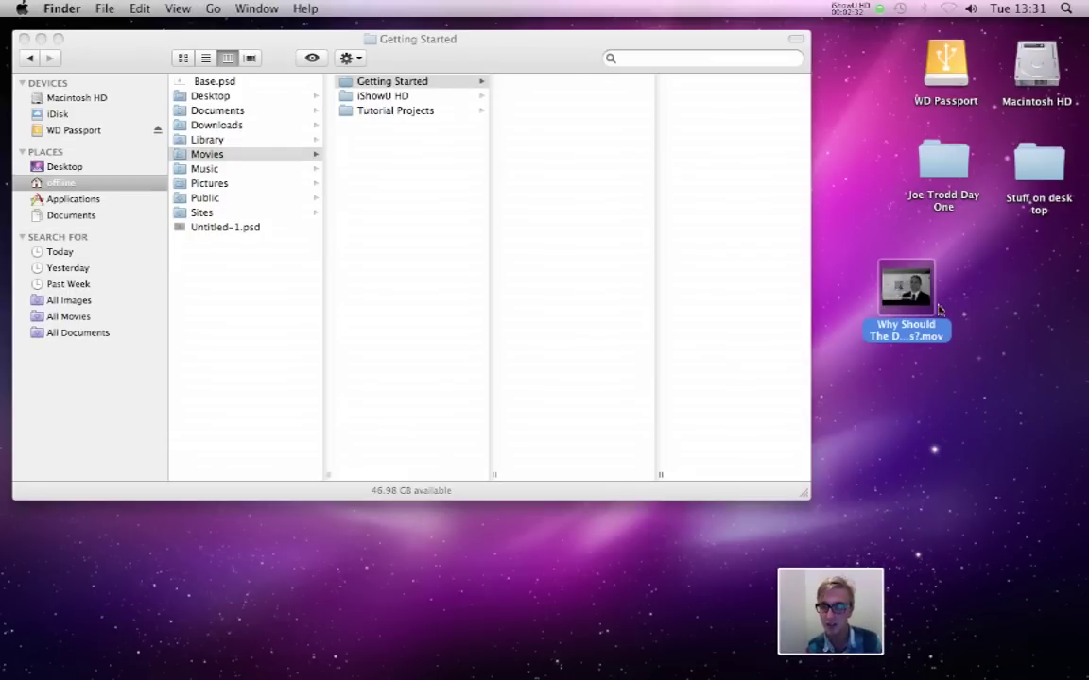
{"action": "left_click_drag", "start_coordinate": [909, 294], "coordinate": [542, 170]}
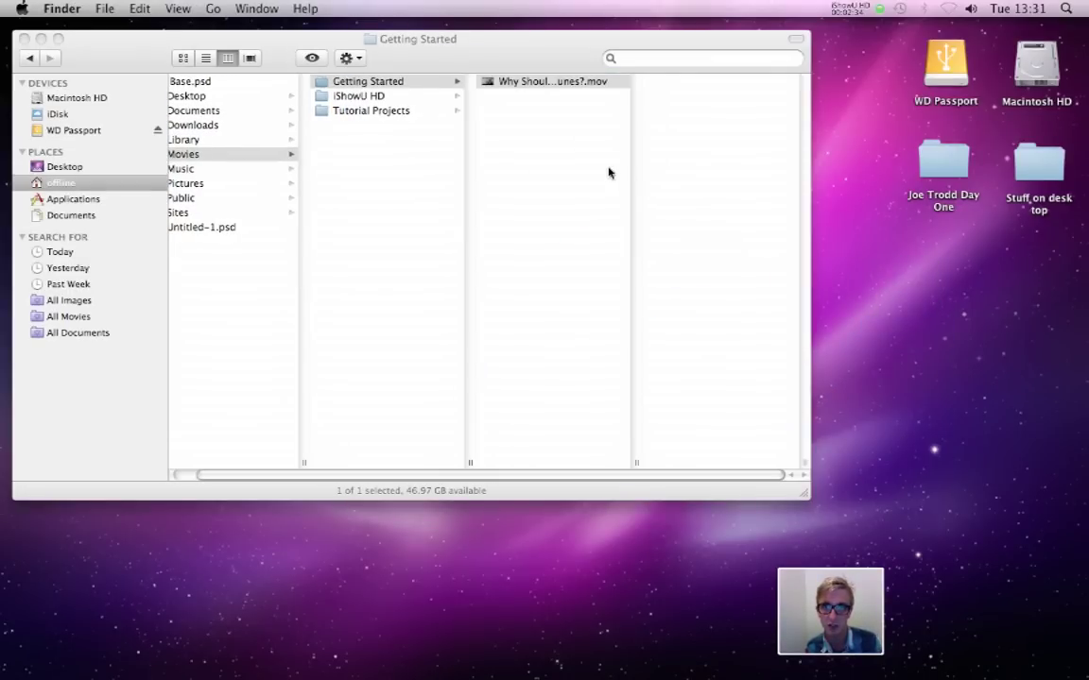
{"action": "left_click", "coordinate": [164, 53]}
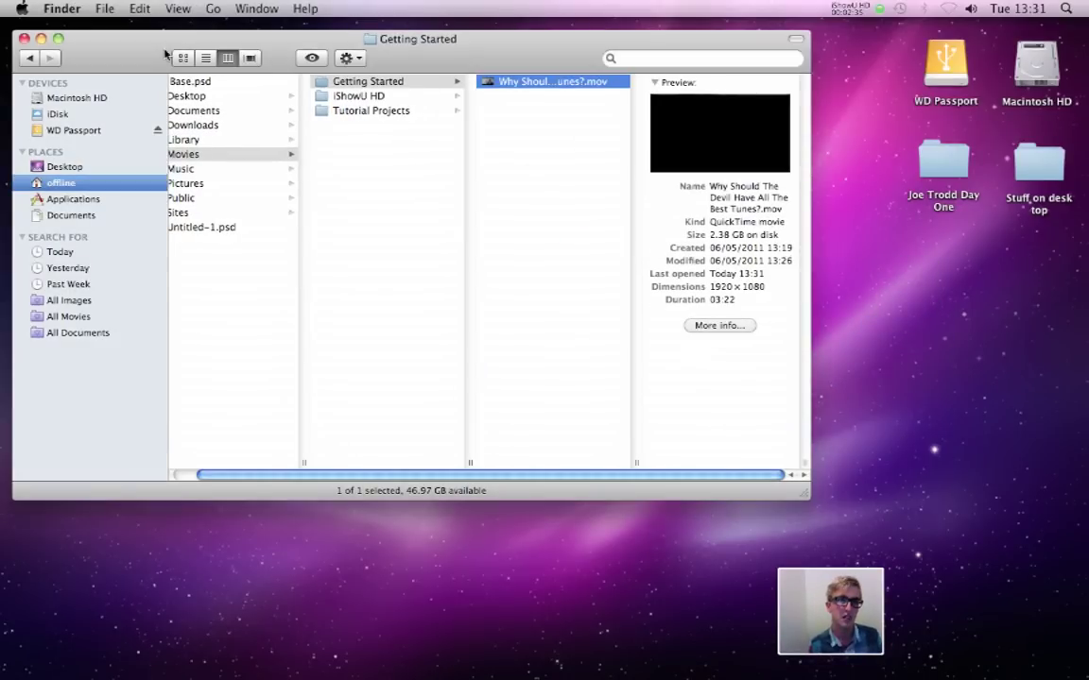
{"action": "left_click", "coordinate": [24, 38]}
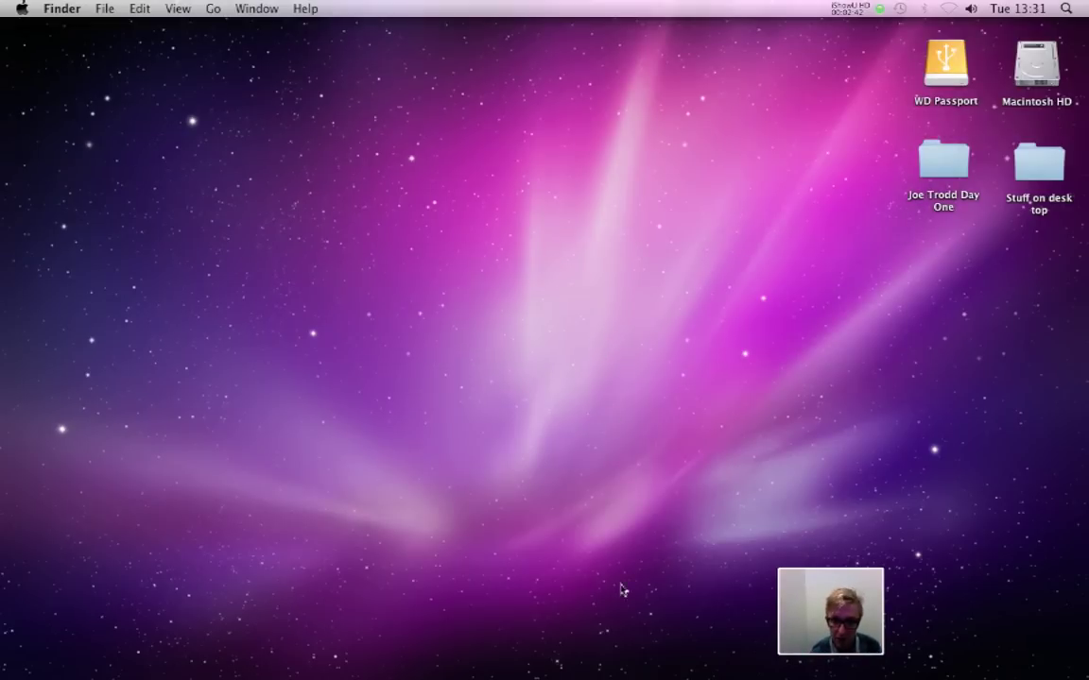
{"action": "mouse_move", "coordinate": [567, 672]}
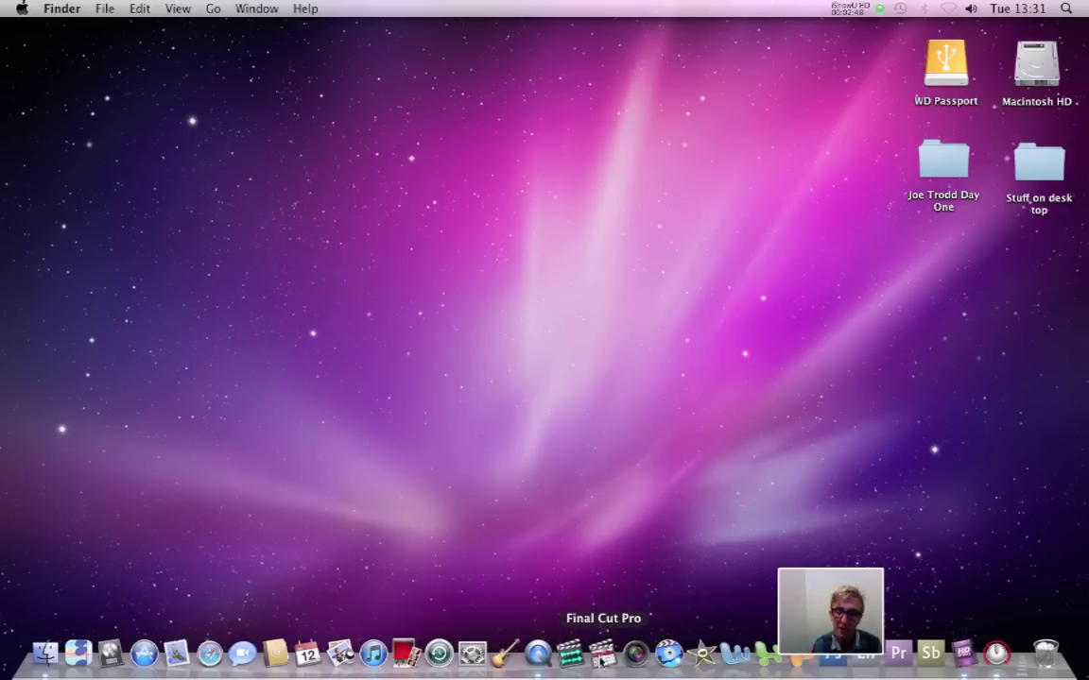
Step: Locate Final Cut Pro in the Applications folder on Macintosh HD, then close the window
{"action": "double_click", "coordinate": [1037, 66]}
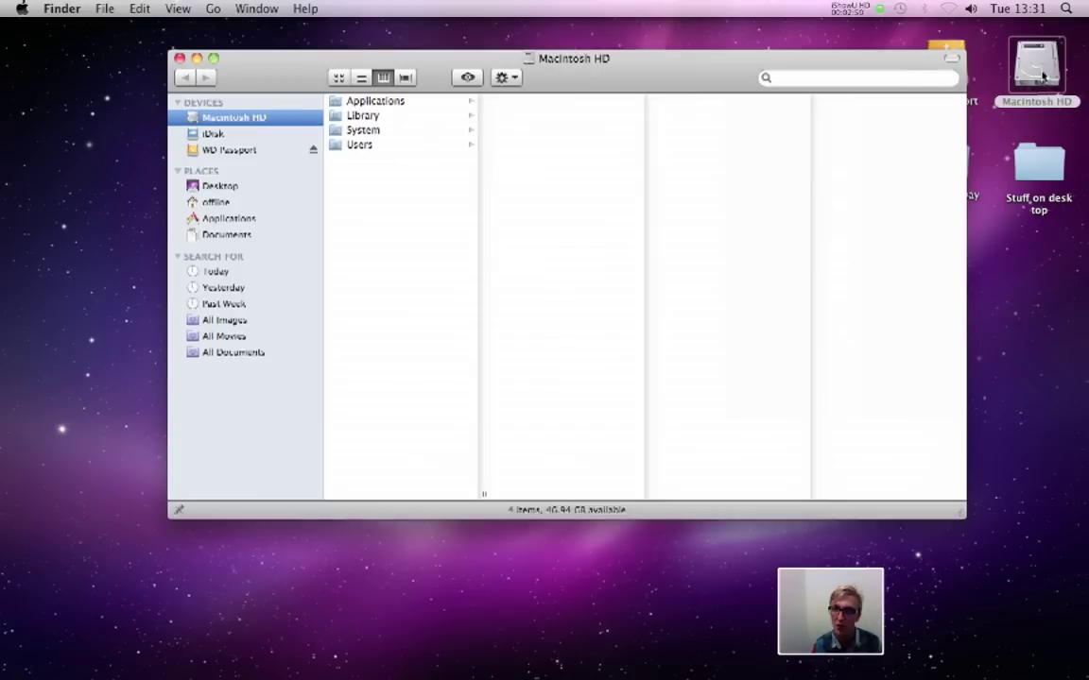
{"action": "left_click", "coordinate": [227, 218]}
{"action": "scroll", "coordinate": [416, 255], "scroll_direction": "down", "scroll_amount": 10}
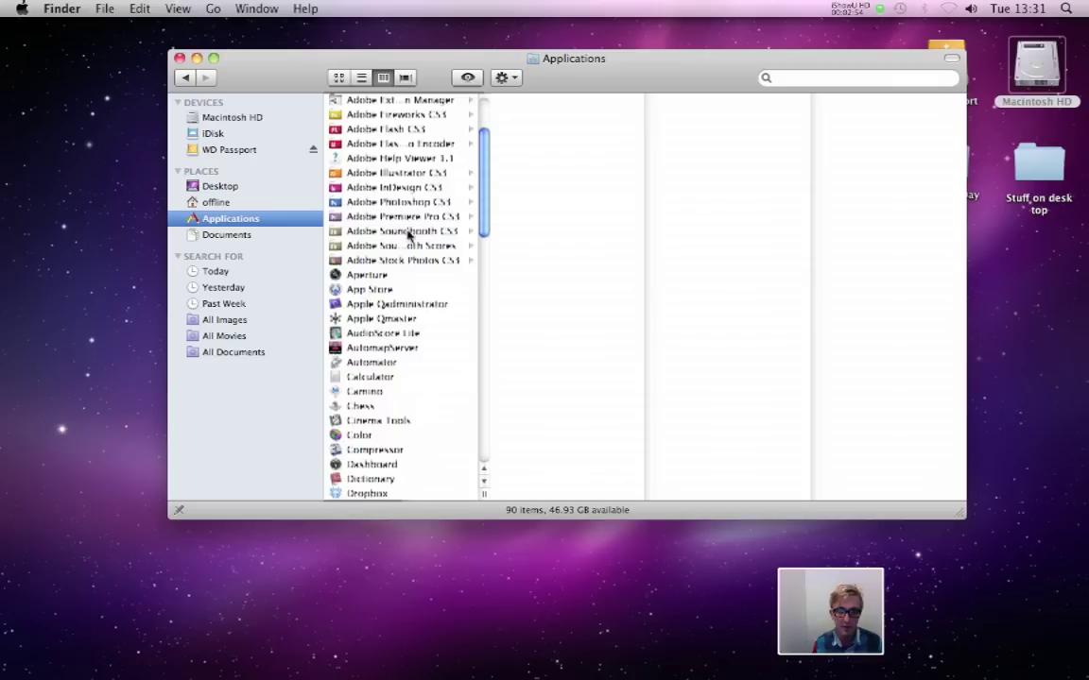
{"action": "left_click", "coordinate": [376, 314]}
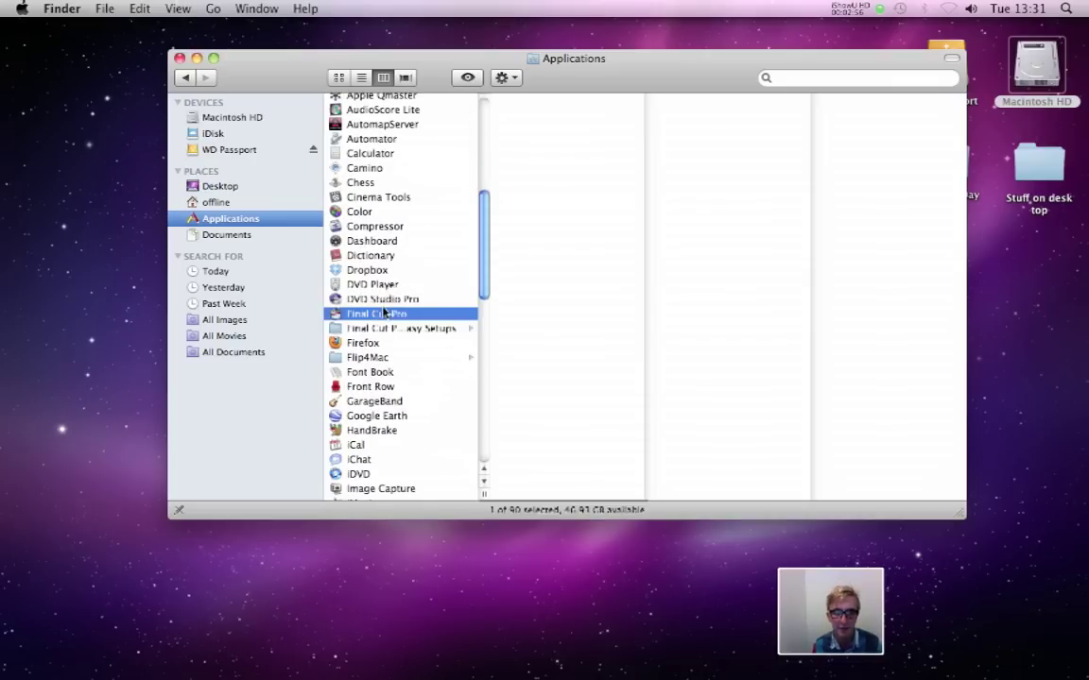
{"action": "left_click", "coordinate": [180, 59]}
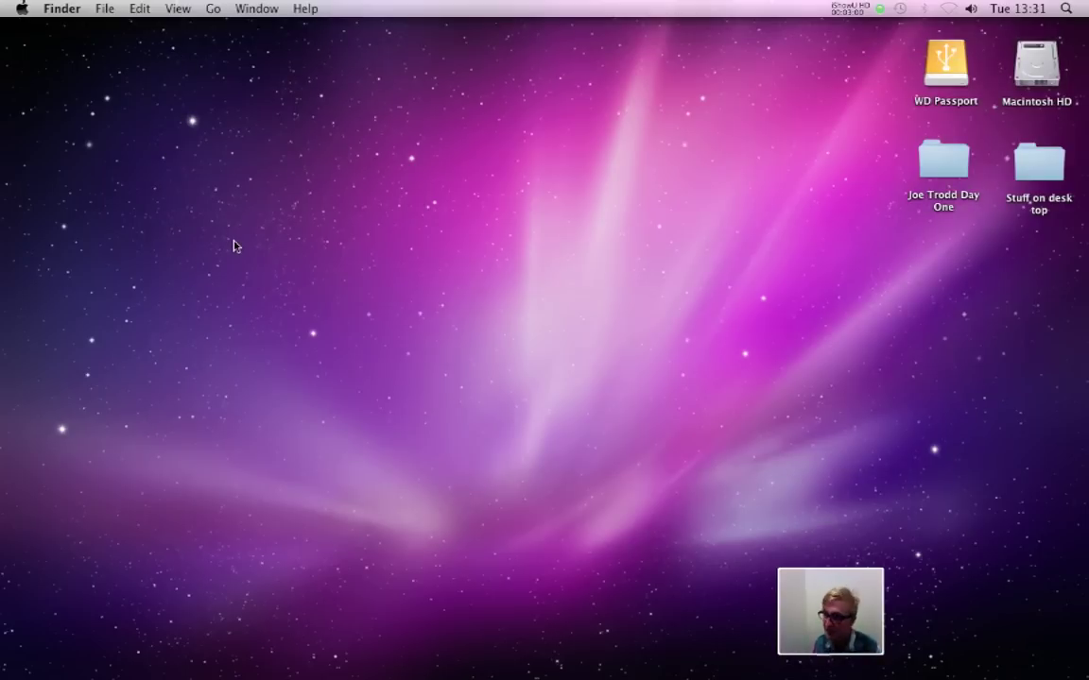
Step: Launch Final Cut Pro by searching 'final cut' in Spotlight
{"action": "left_click", "coordinate": [1071, 8]}
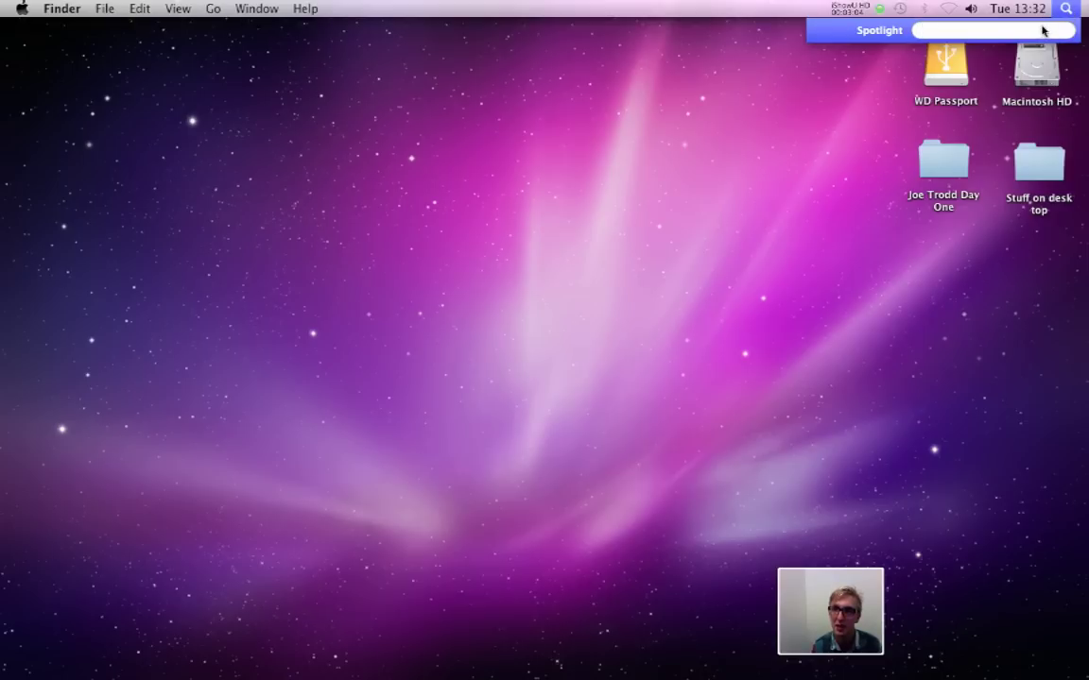
{"action": "type", "text": "final cut"}
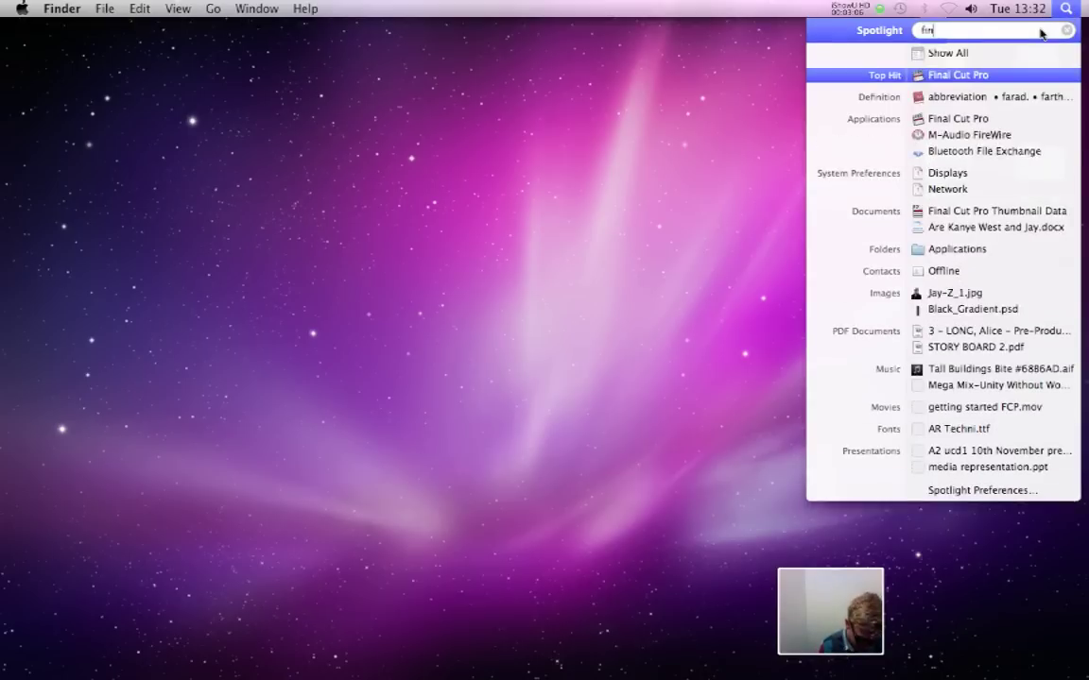
{"action": "left_click", "coordinate": [981, 75]}
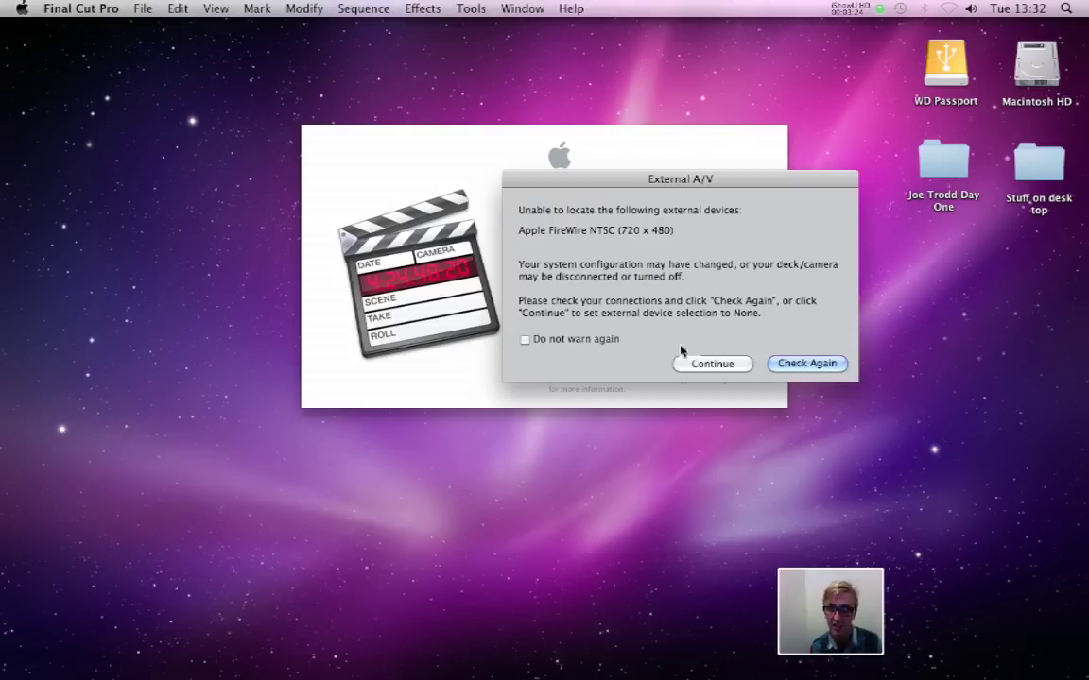
Step: Tick 'Do not warn again' on the External A/V warning and continue to Untitled Project 1
{"action": "left_click", "coordinate": [525, 341]}
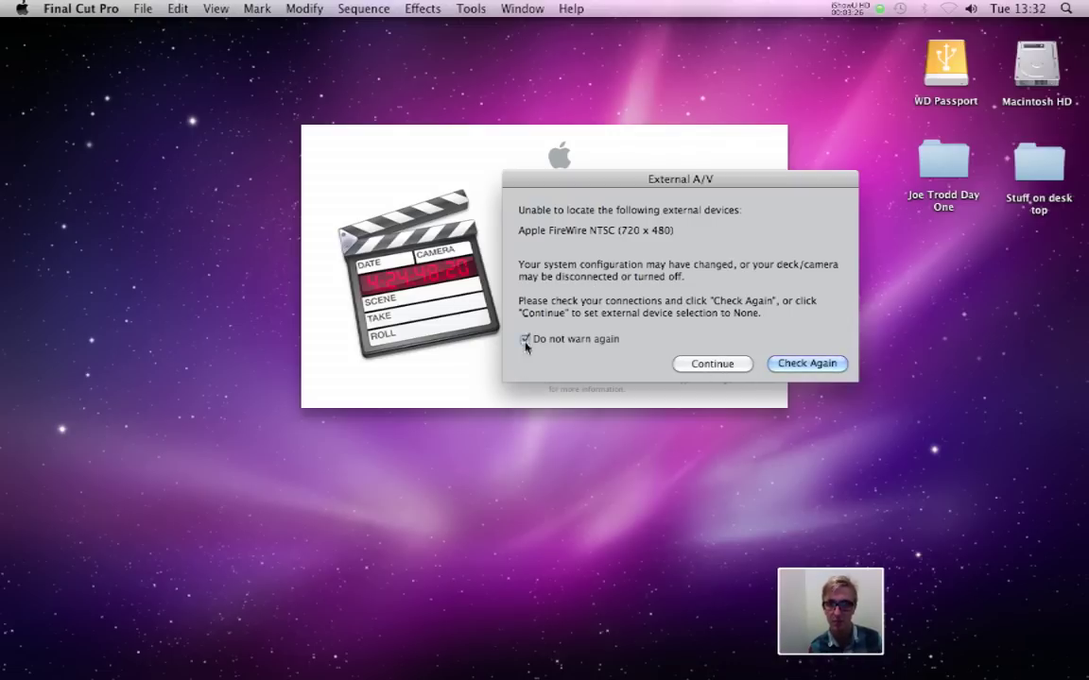
{"action": "left_click", "coordinate": [716, 364]}
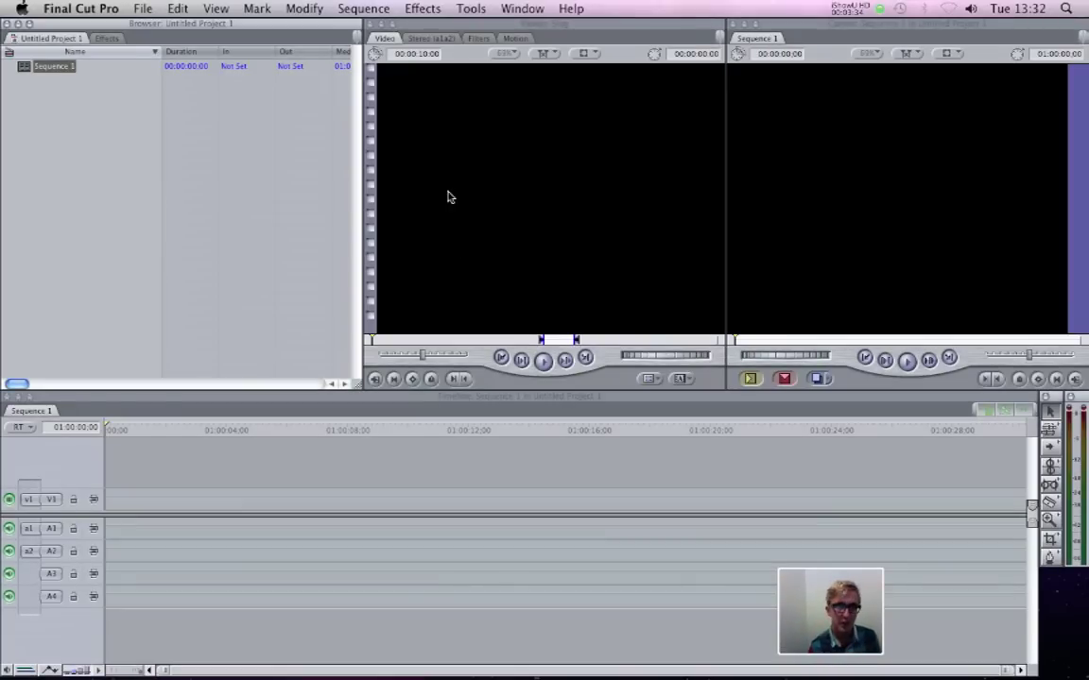
{"action": "left_click", "coordinate": [119, 159]}
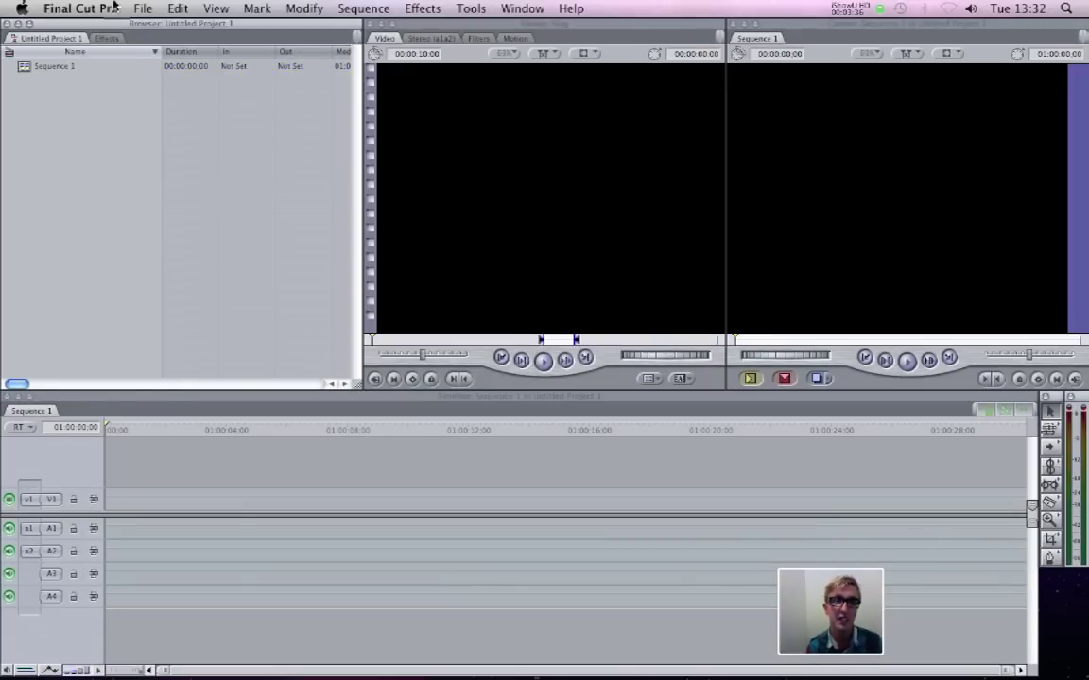
Step: Save the project as 'Getting Started' in the Movies > Getting Started folder
{"action": "left_click", "coordinate": [149, 8]}
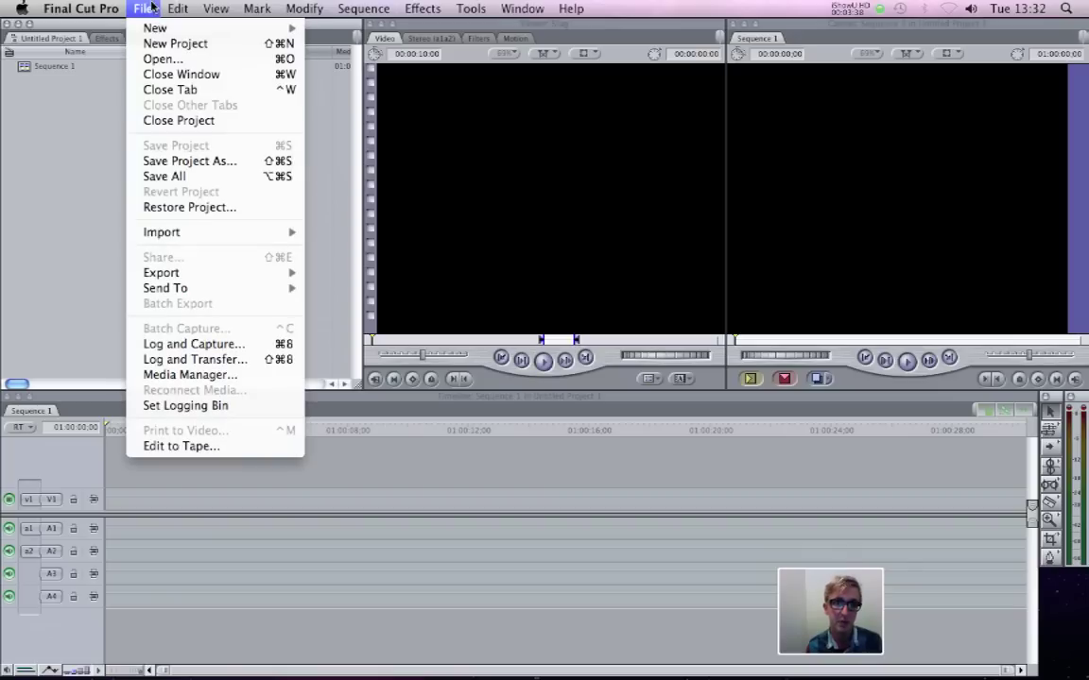
{"action": "left_click", "coordinate": [210, 161]}
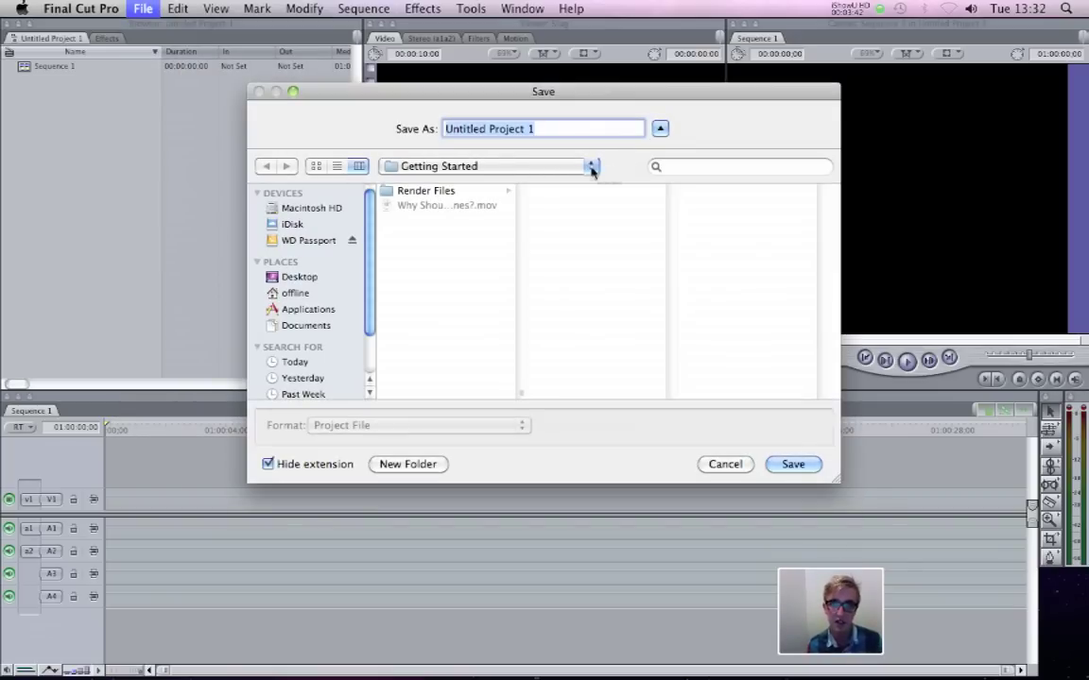
{"action": "left_click", "coordinate": [660, 128]}
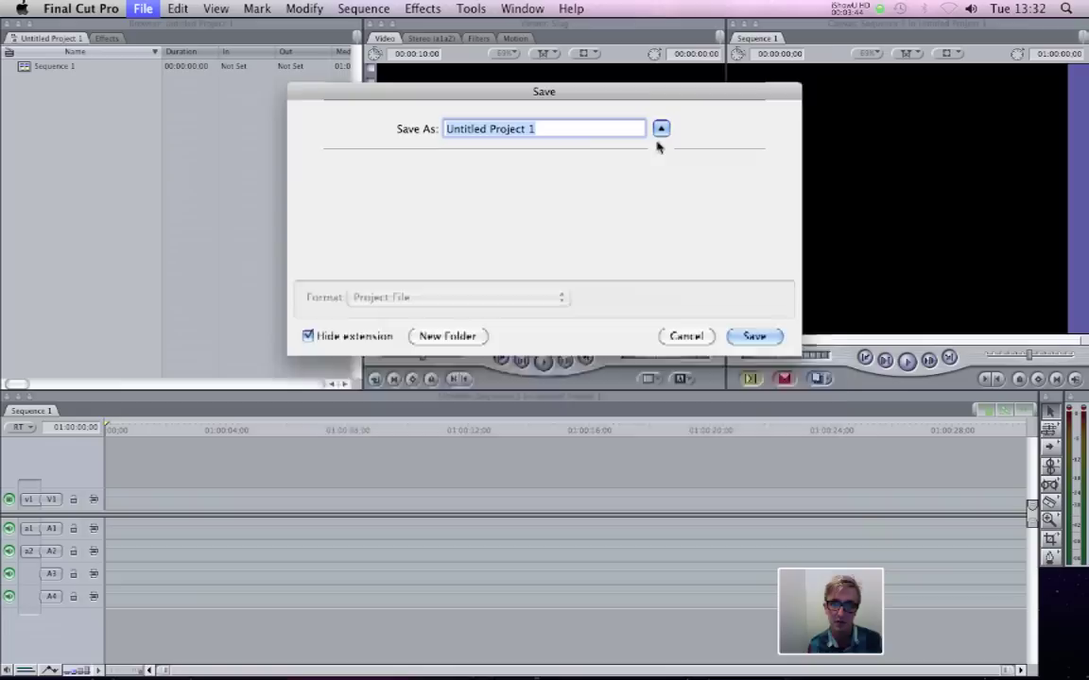
{"action": "left_click", "coordinate": [661, 129]}
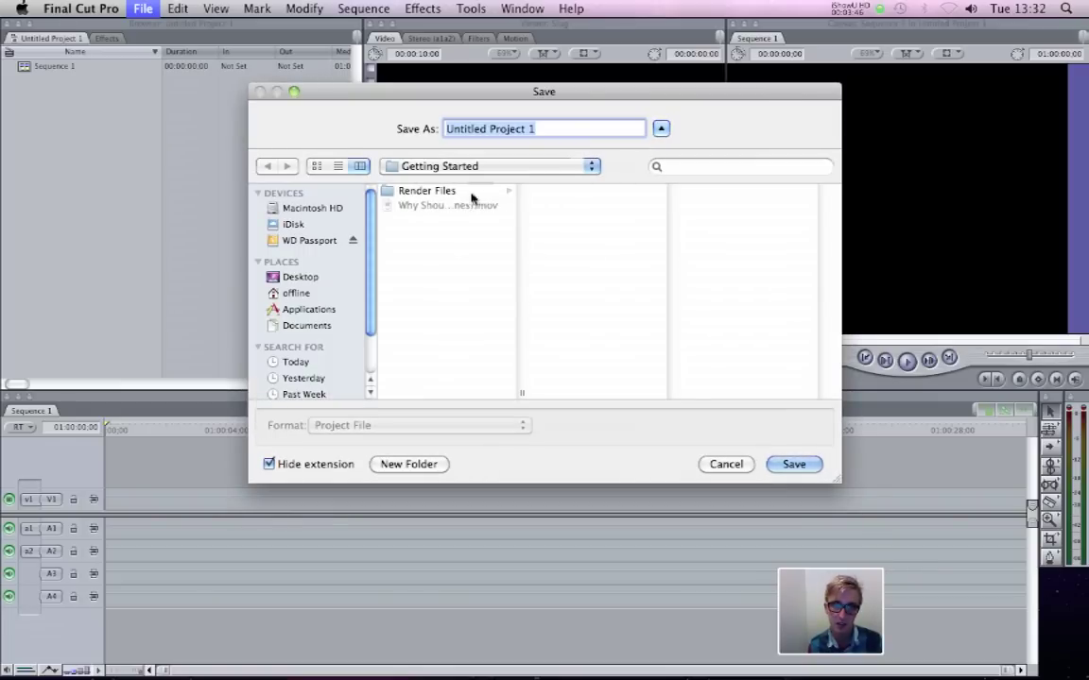
{"action": "left_click", "coordinate": [301, 293]}
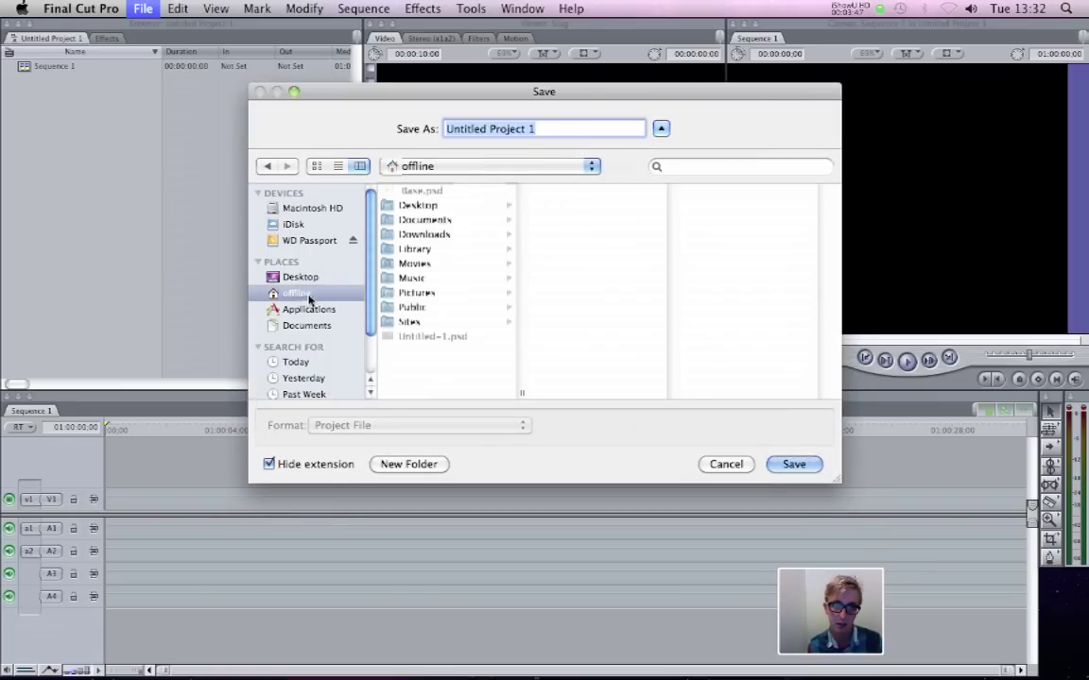
{"action": "left_click", "coordinate": [435, 266]}
{"action": "left_click", "coordinate": [617, 192]}
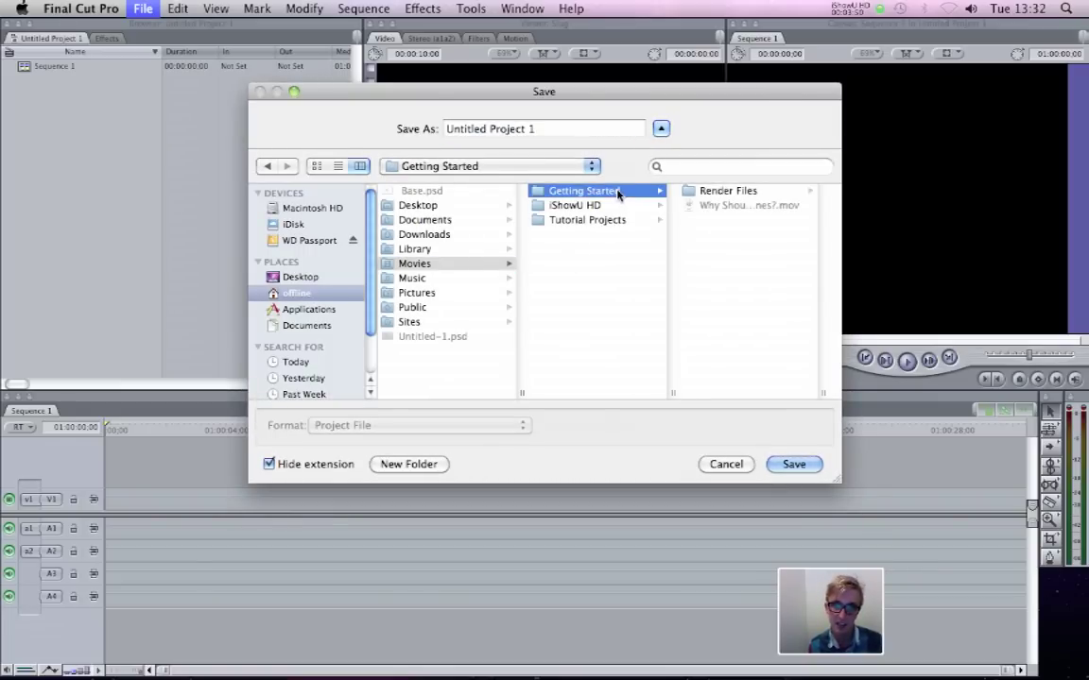
{"action": "left_click_drag", "start_coordinate": [605, 131], "coordinate": [343, 136]}
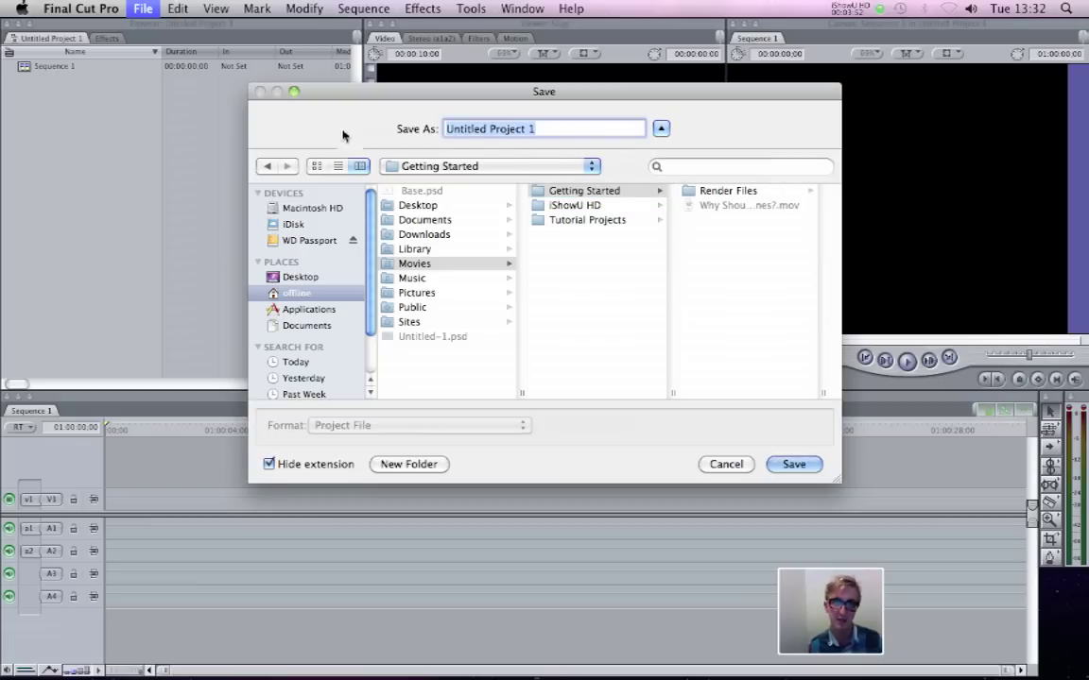
{"action": "type", "text": "Getting "}
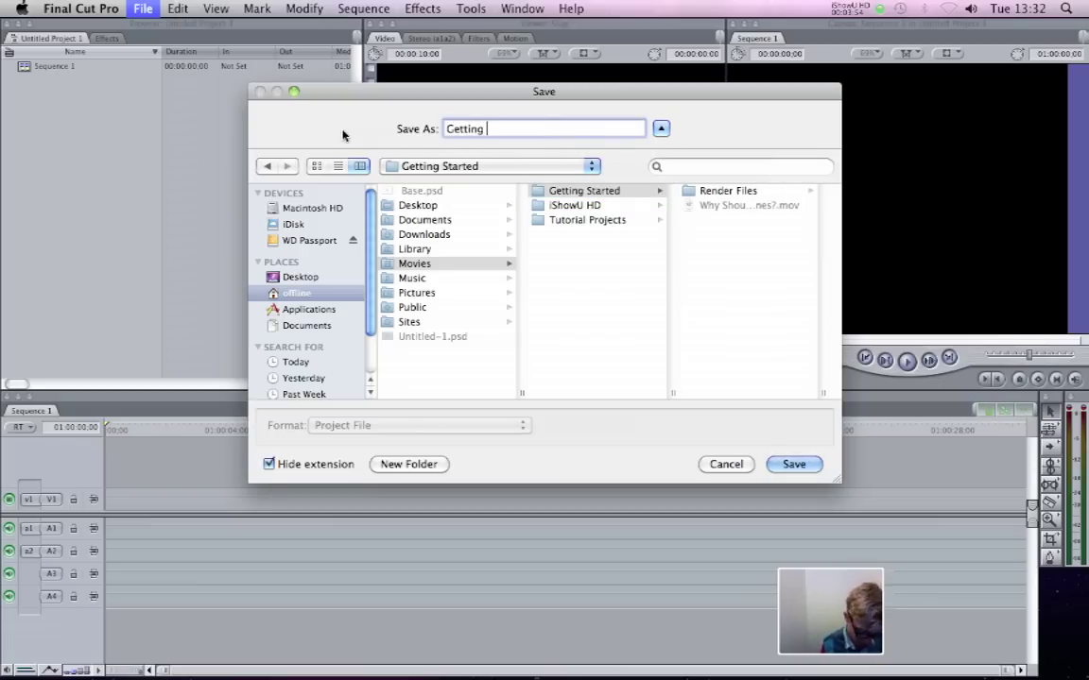
{"action": "type", "text": "Started"}
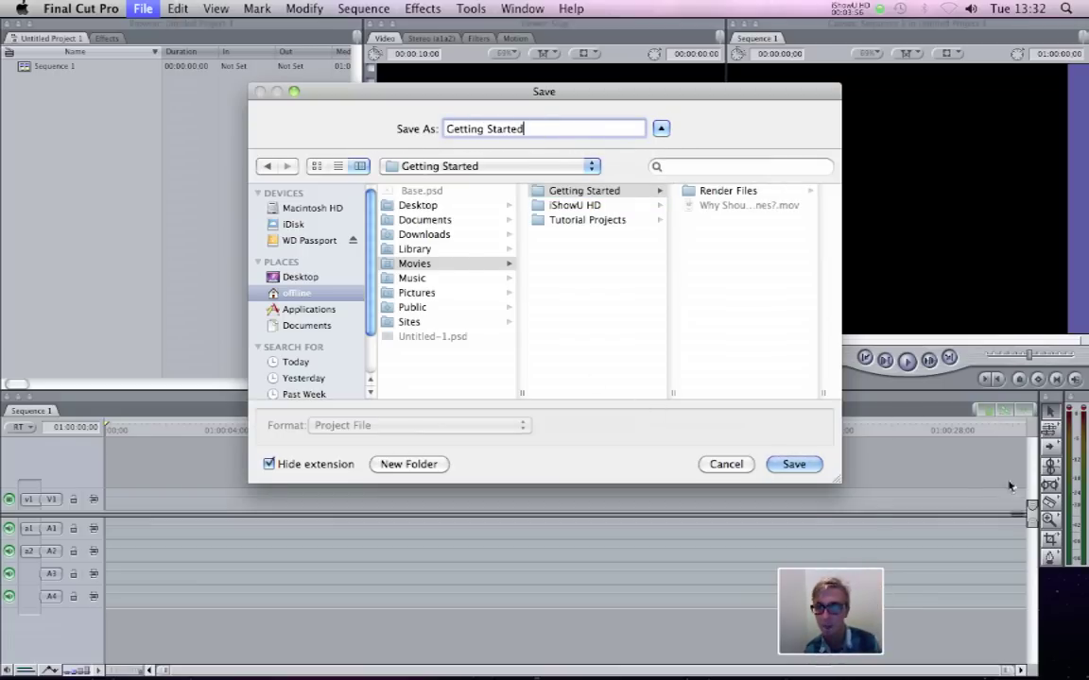
{"action": "left_click", "coordinate": [799, 464]}
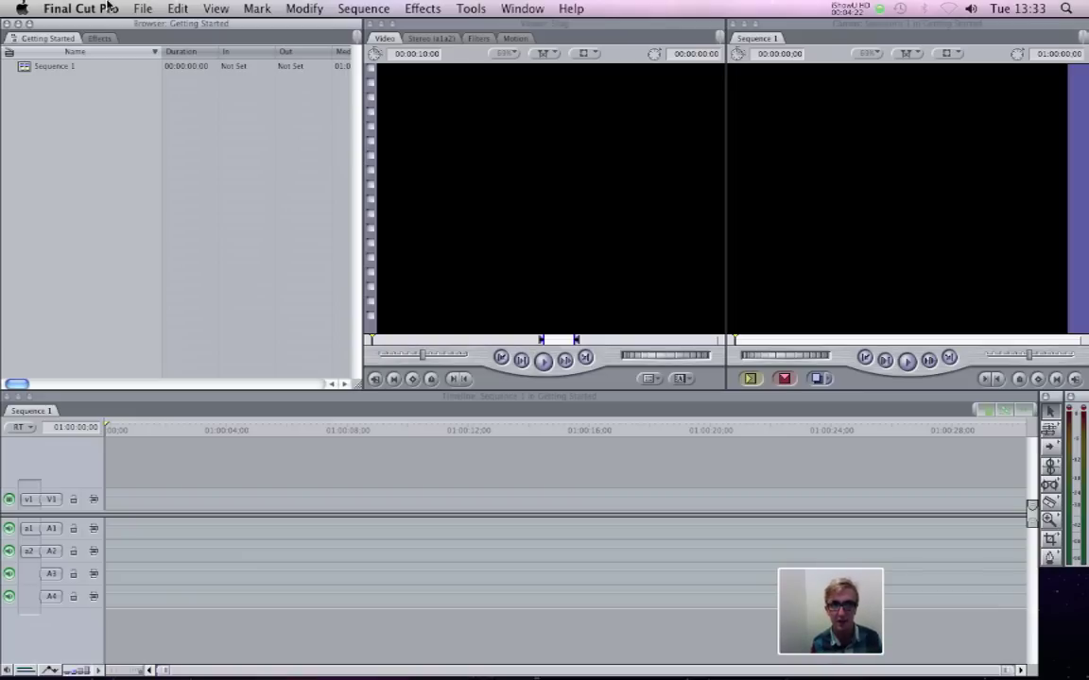
Step: Set the scratch disk in System Settings to Movies > Getting Started and click OK
{"action": "left_click", "coordinate": [108, 7]}
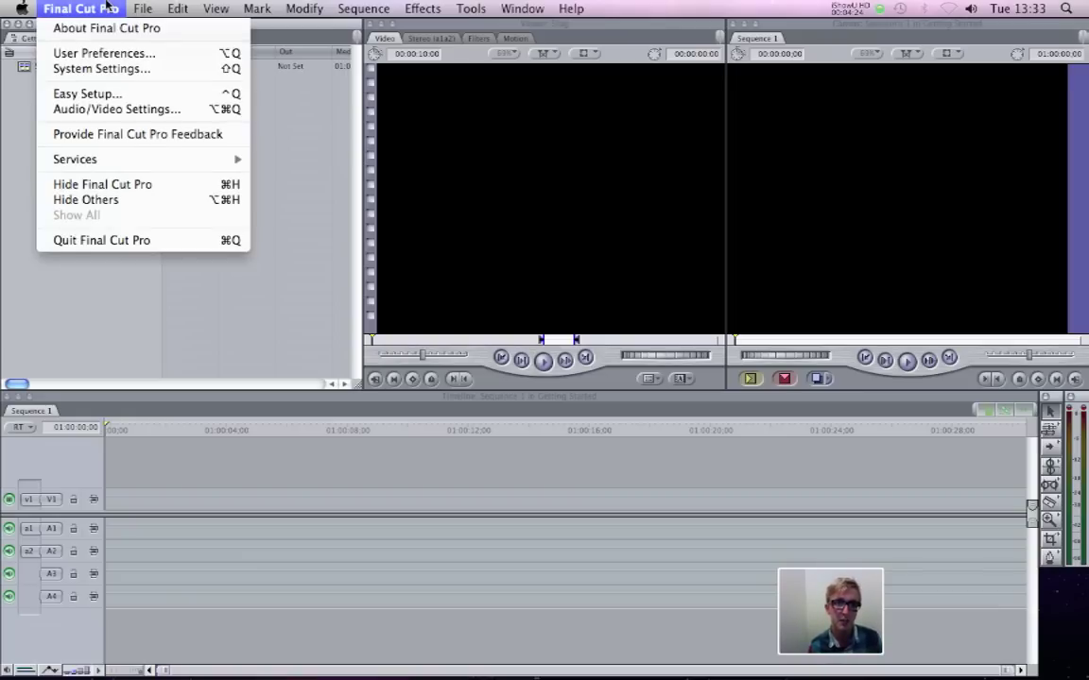
{"action": "left_click", "coordinate": [104, 69]}
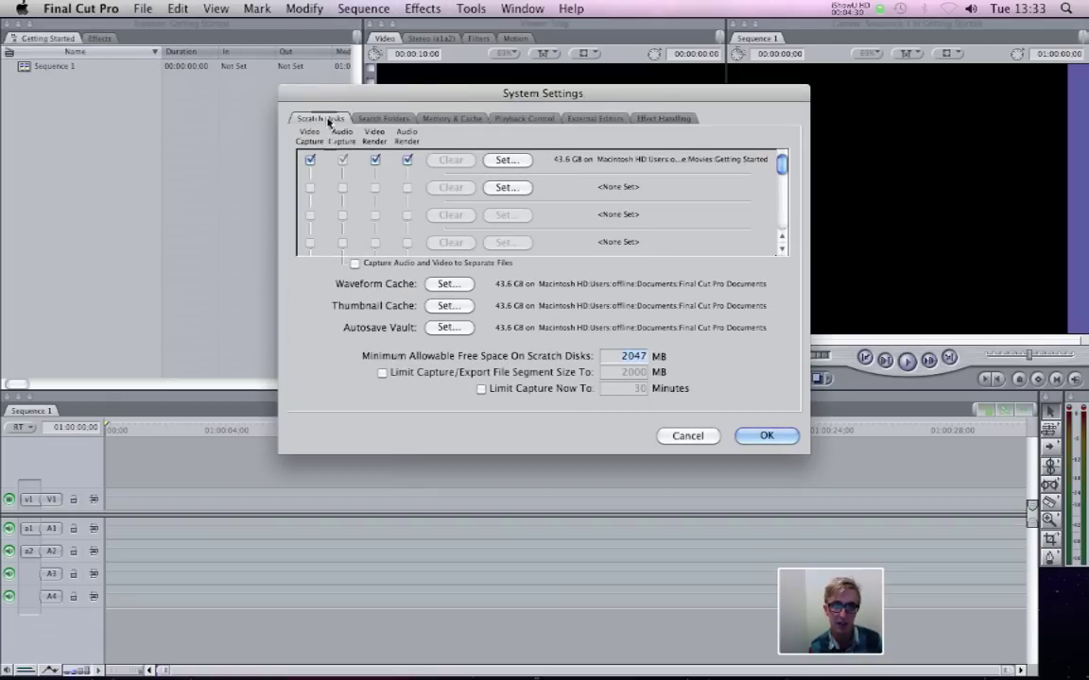
{"action": "left_click", "coordinate": [510, 161]}
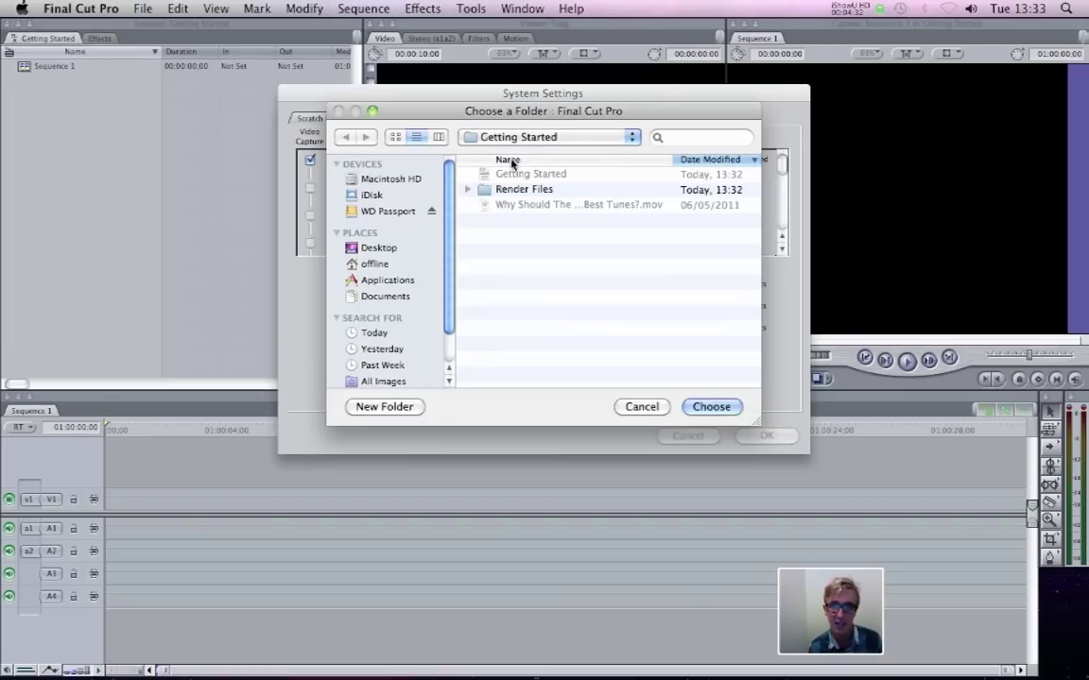
{"action": "left_click", "coordinate": [375, 264]}
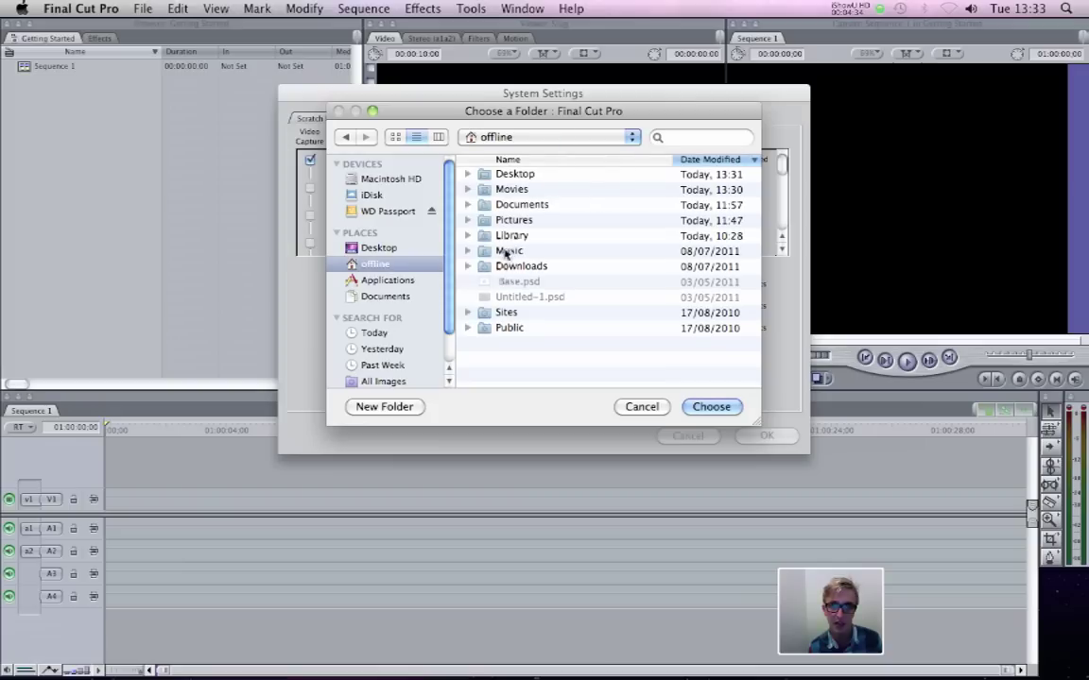
{"action": "left_click", "coordinate": [521, 193]}
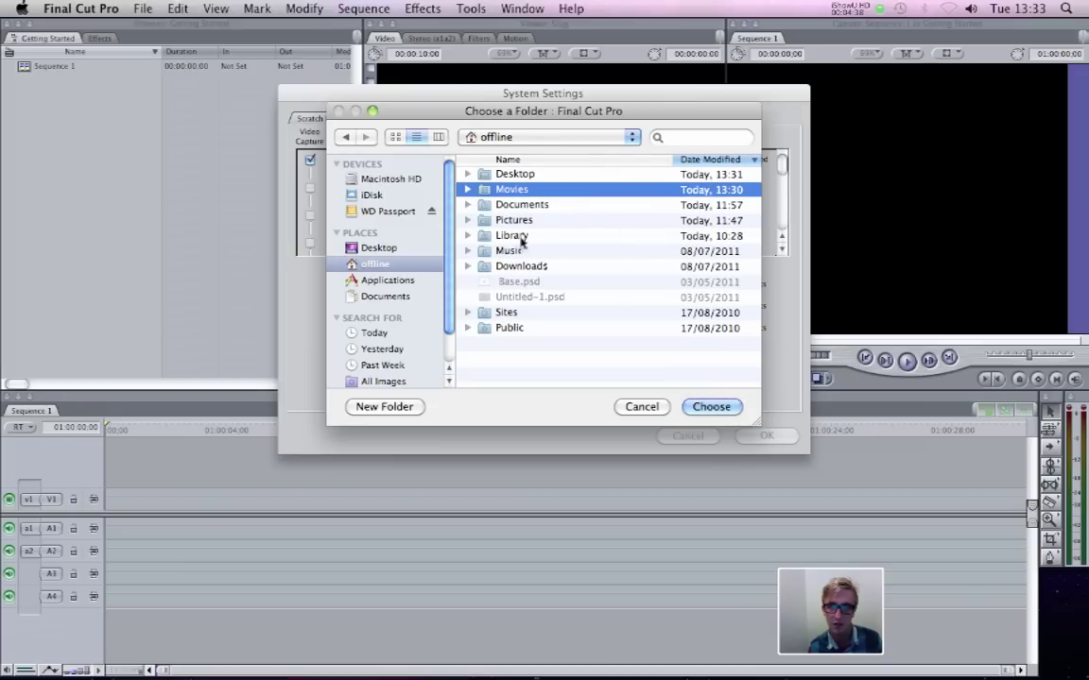
{"action": "double_click", "coordinate": [543, 189]}
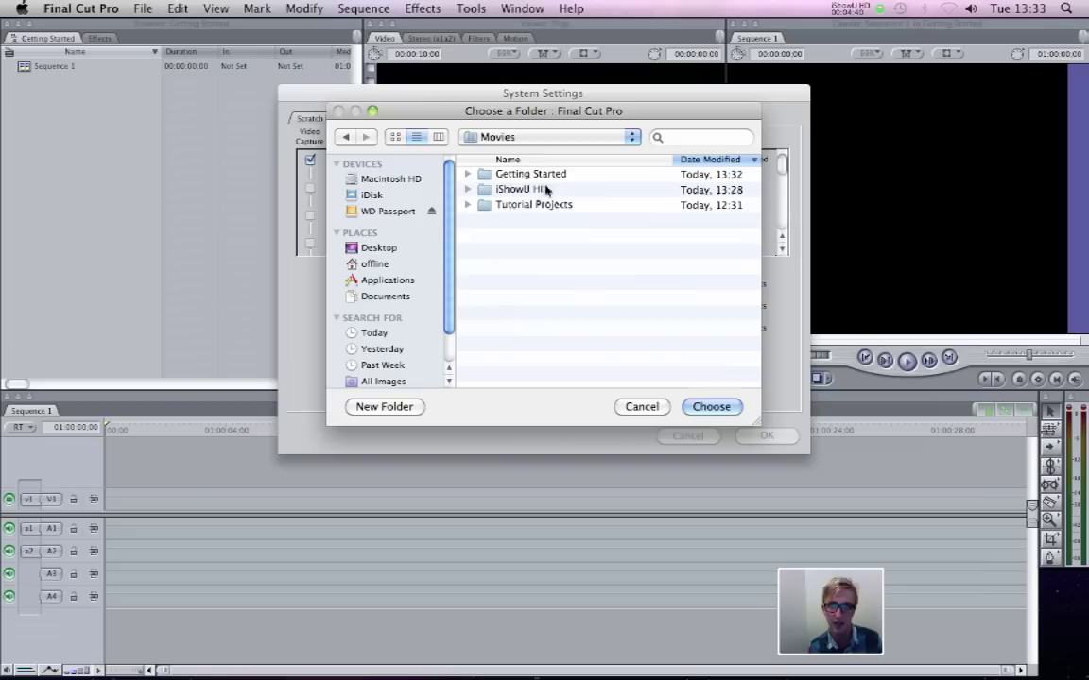
{"action": "left_click", "coordinate": [491, 174]}
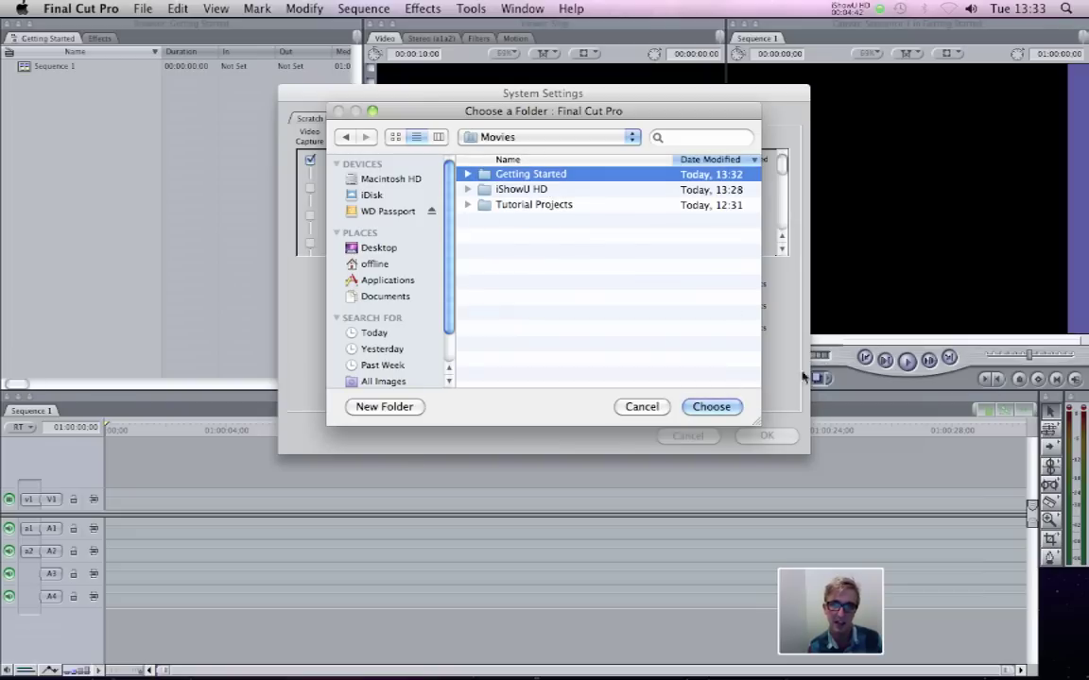
{"action": "left_click", "coordinate": [718, 409]}
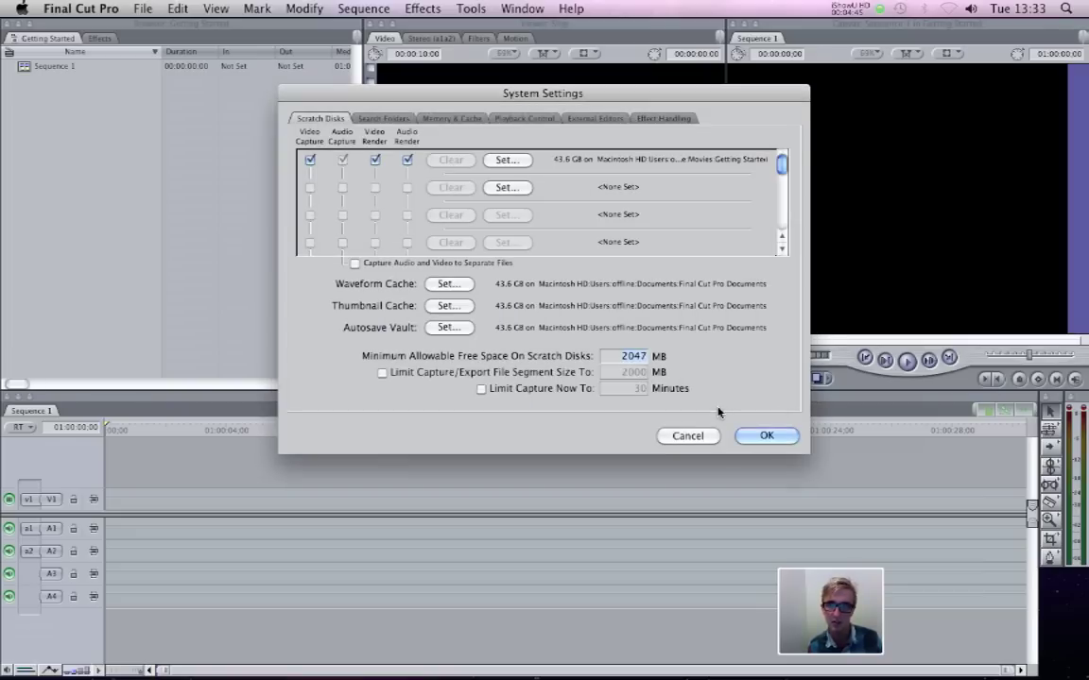
{"action": "left_click", "coordinate": [784, 439]}
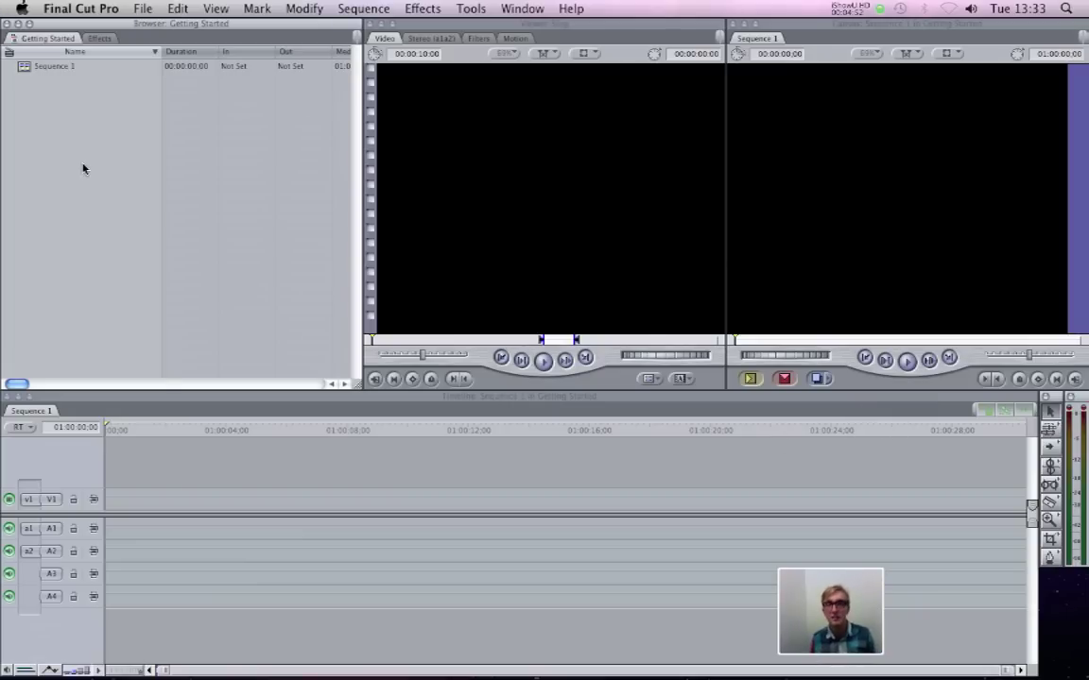
Step: Import 'Why Should The Devil Have All The Best Tunes?.mov' from Movies > Getting Started through File > Import > Files
{"action": "left_click", "coordinate": [141, 7]}
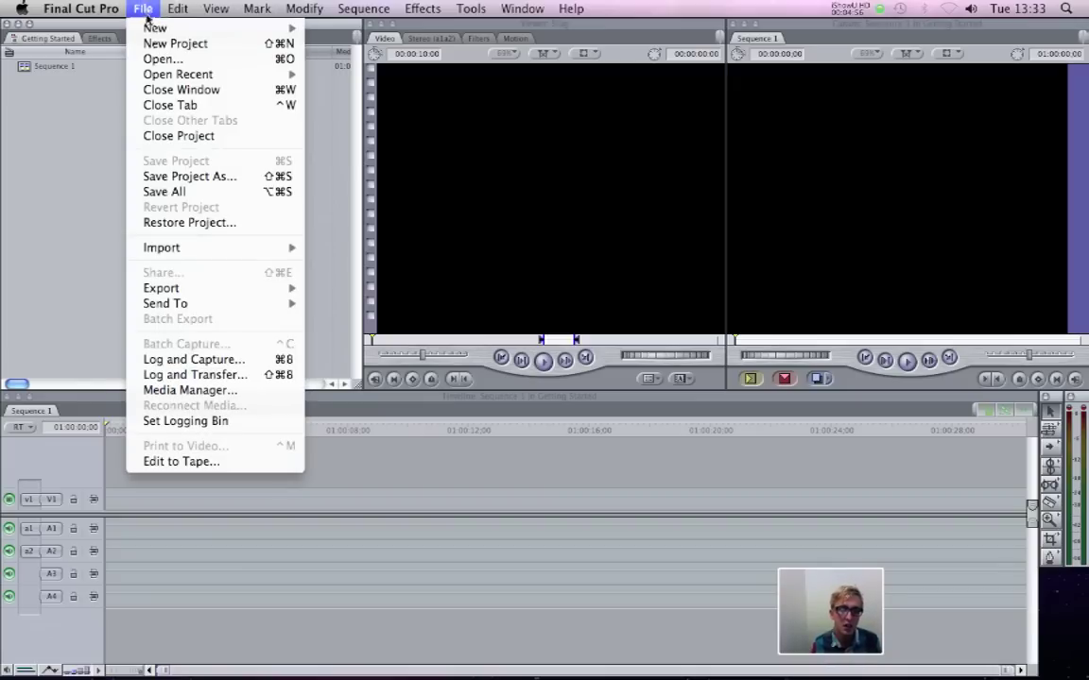
{"action": "mouse_move", "coordinate": [267, 251]}
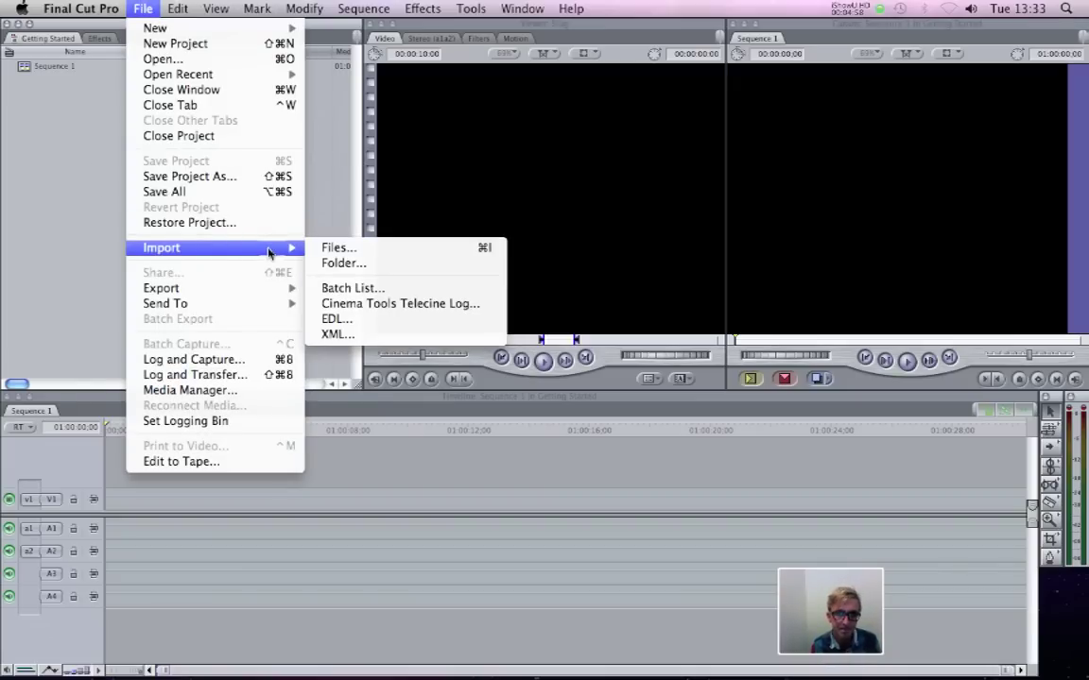
{"action": "left_click", "coordinate": [347, 248]}
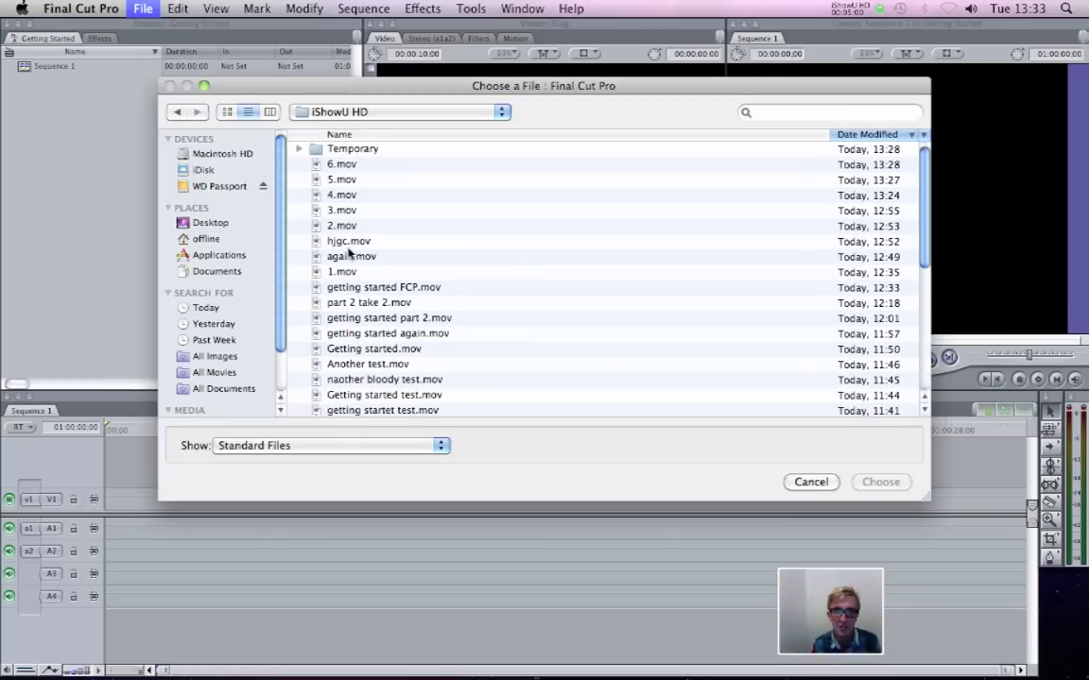
{"action": "left_click", "coordinate": [204, 239]}
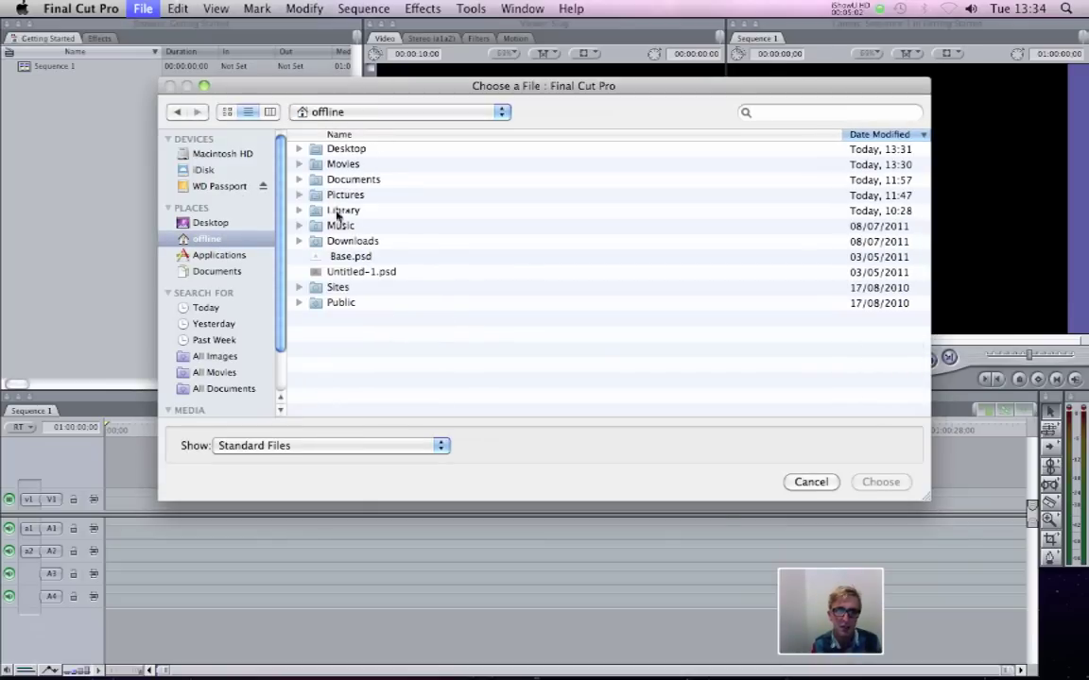
{"action": "left_click", "coordinate": [348, 165]}
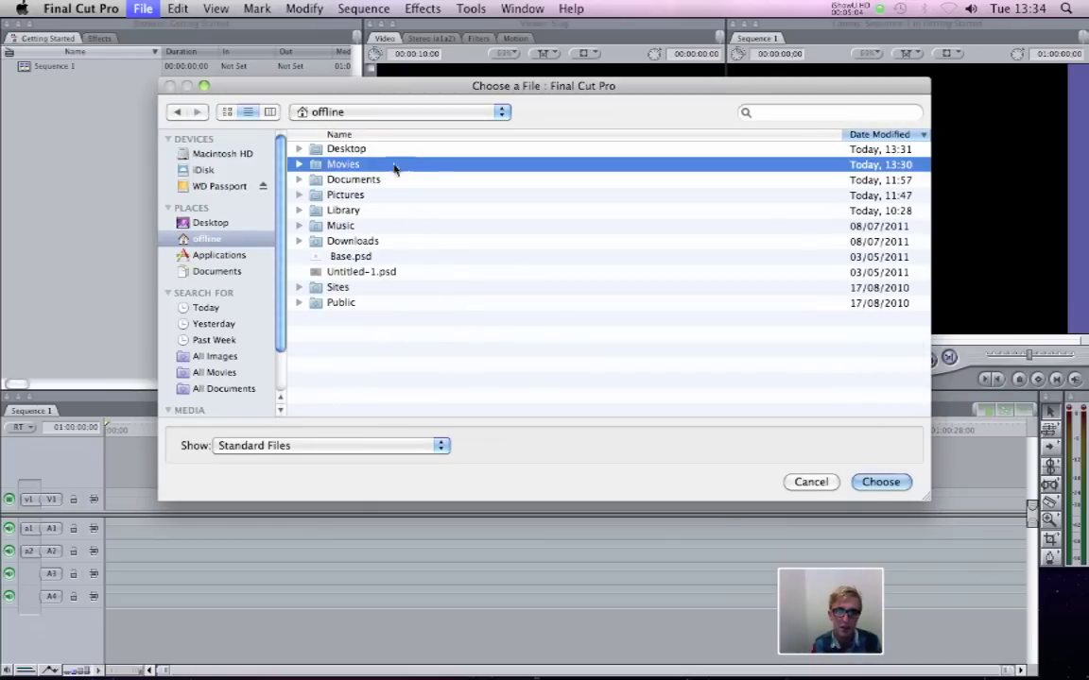
{"action": "double_click", "coordinate": [395, 167]}
{"action": "double_click", "coordinate": [357, 150]}
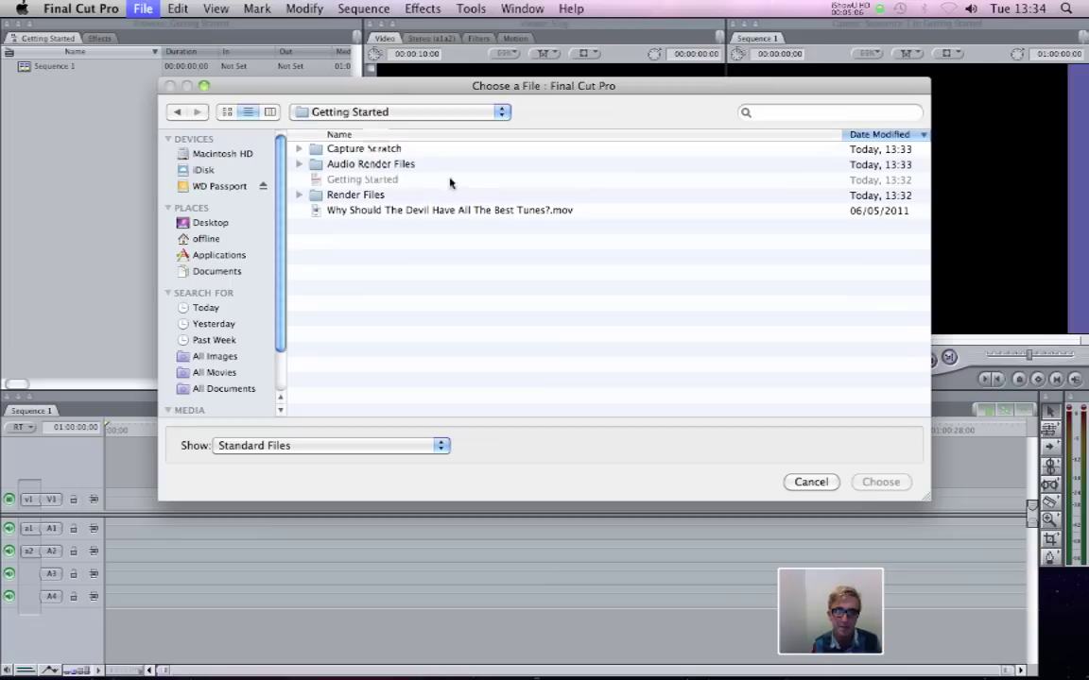
{"action": "left_click", "coordinate": [402, 210]}
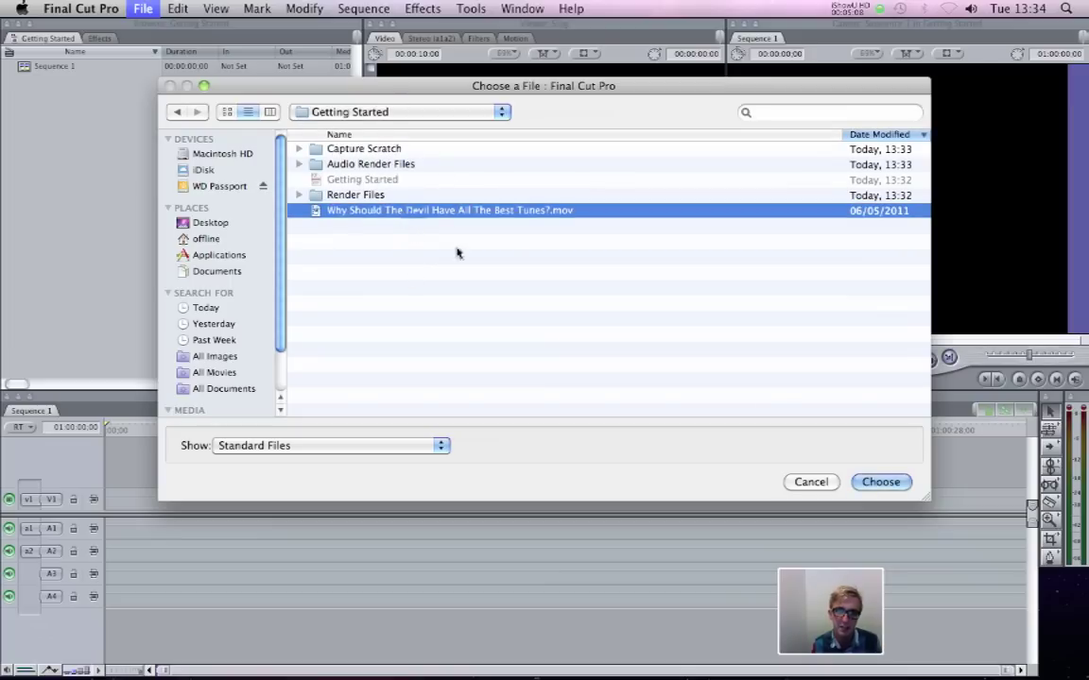
{"action": "left_click", "coordinate": [881, 482]}
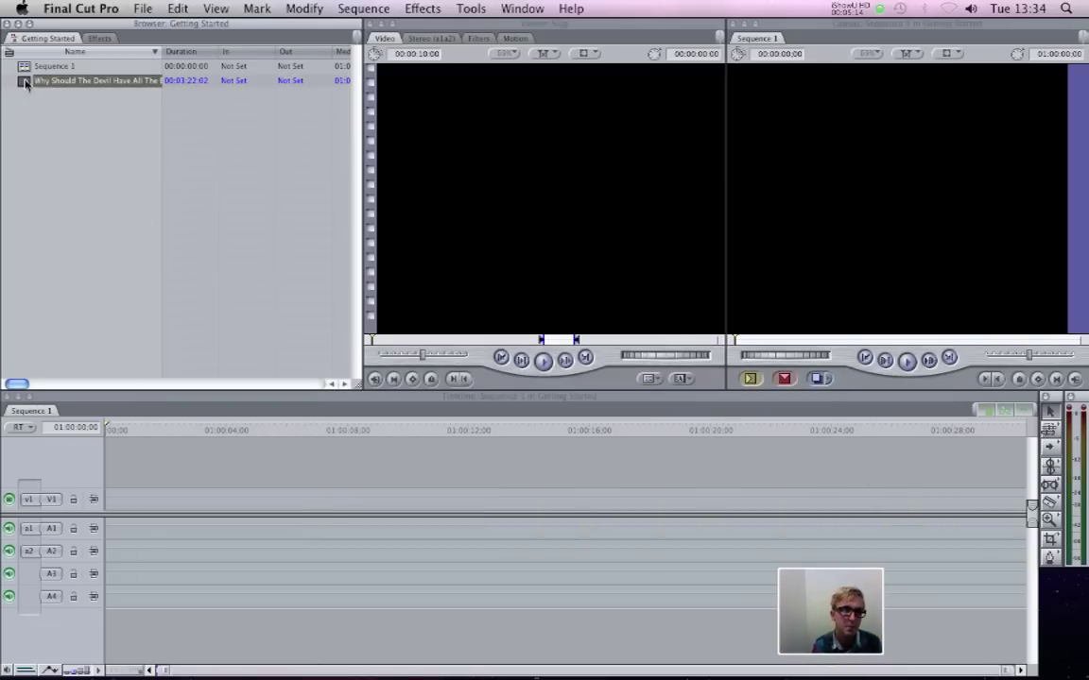
Step: Drag the music video clip onto Sequence 1's timeline and accept matching the sequence settings
{"action": "left_click_drag", "start_coordinate": [24, 81], "coordinate": [99, 496]}
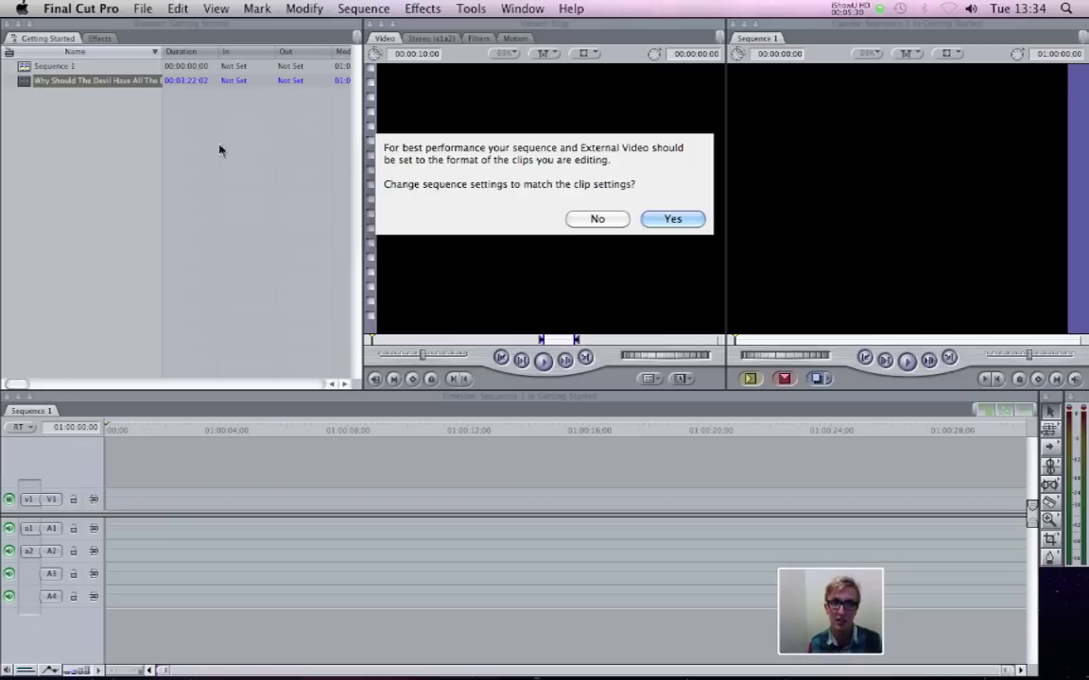
{"action": "left_click", "coordinate": [692, 221]}
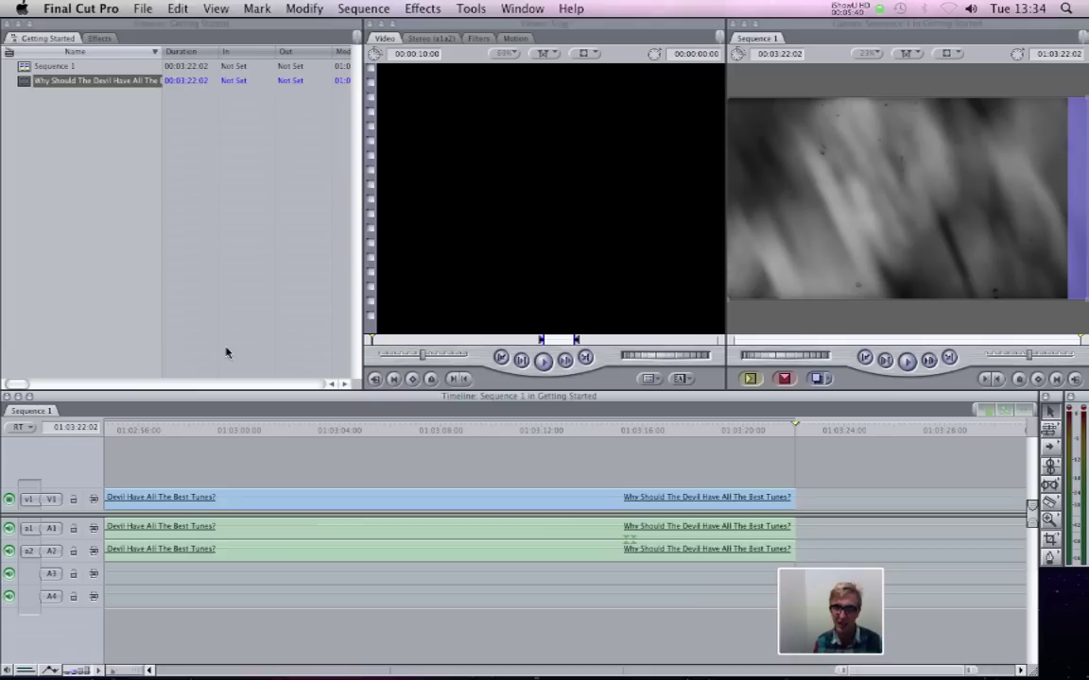
Step: Zoom Sequence 1 to fit the music video, play it from the start, then jump to 00:35
{"action": "left_click_drag", "start_coordinate": [336, 430], "coordinate": [146, 437]}
{"action": "key", "text": "super+minus"}
{"action": "key", "text": "super+minus"}
{"action": "key", "text": "super+minus"}
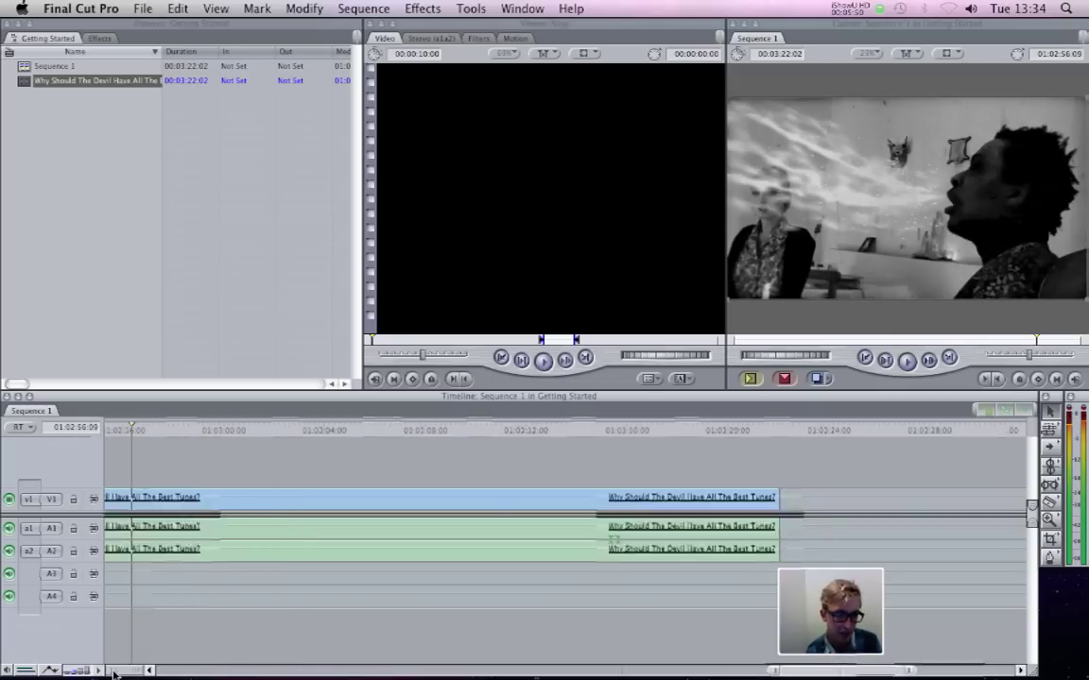
{"action": "key", "text": "Home"}
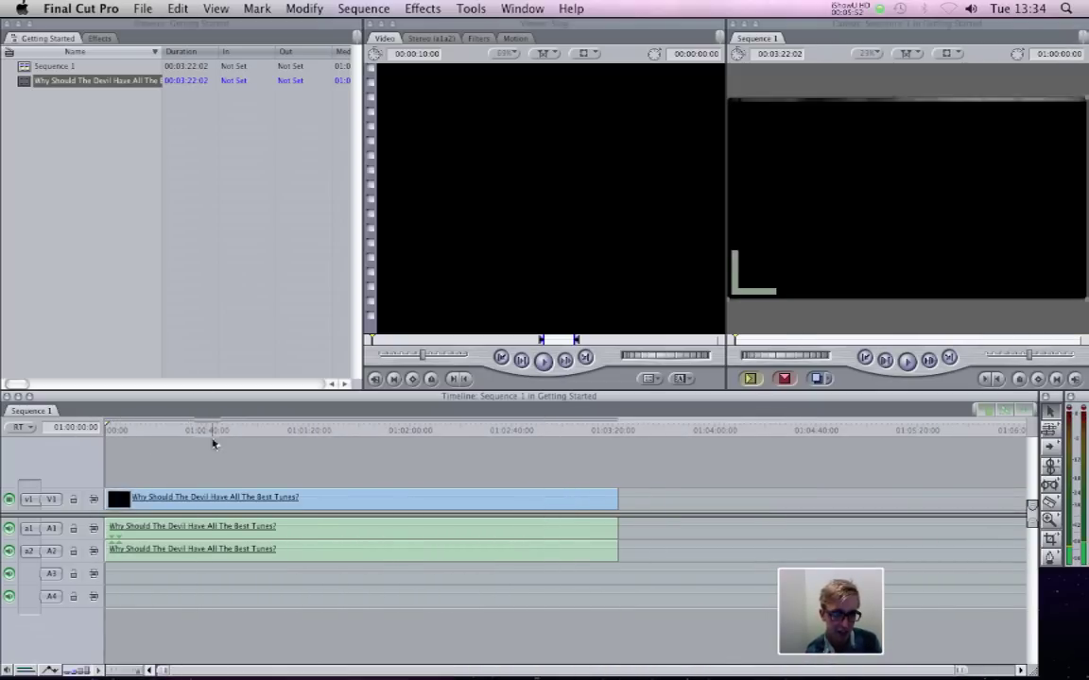
{"action": "key", "text": "space"}
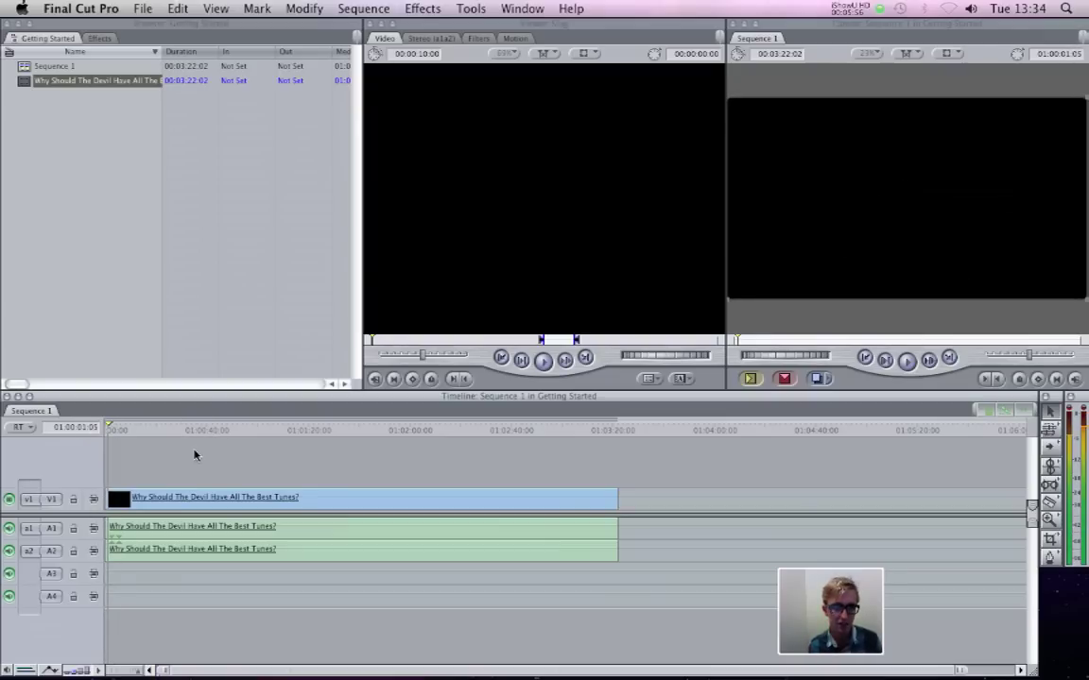
{"action": "left_click", "coordinate": [195, 431]}
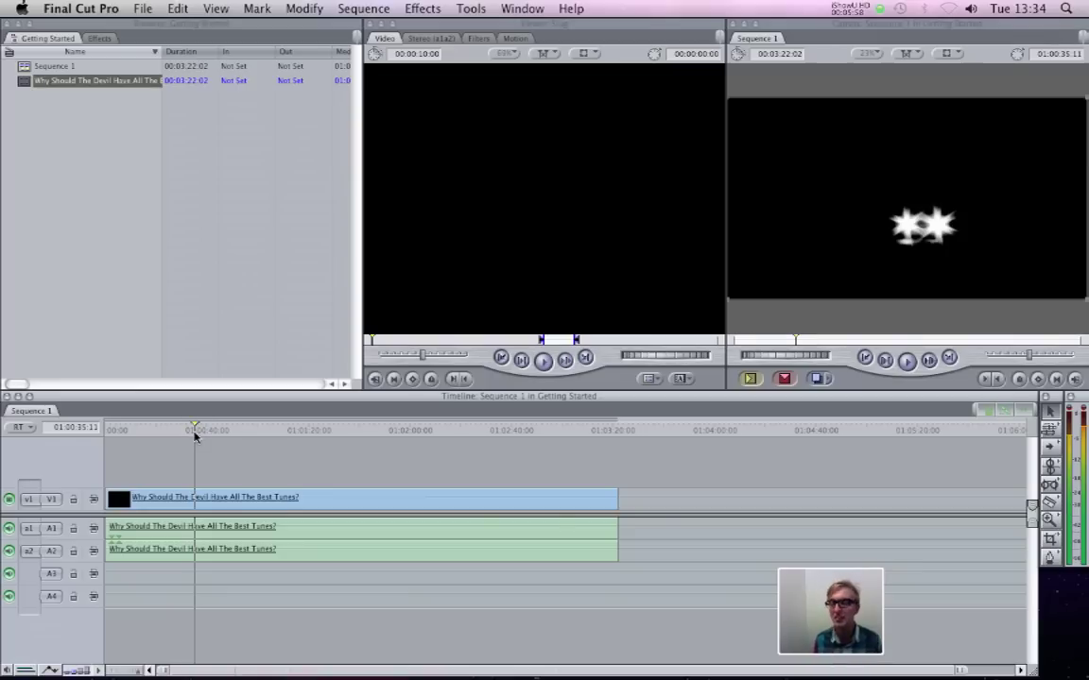